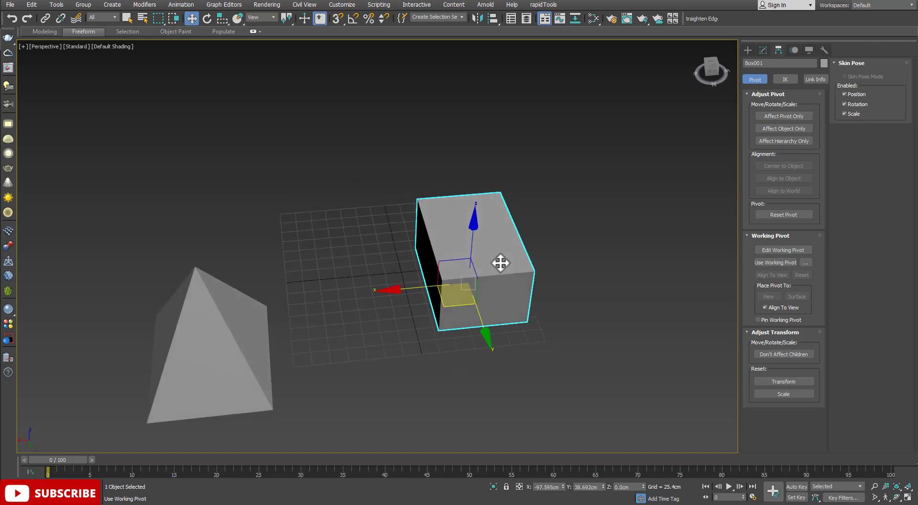
- Switch the reference coordinate system from View to Working for Box001's move gizmo
mouse_move(376, 94)
middle_mouse_down()
mouse_move(328, 123)
mouse_move(335, 119)
middle_mouse_up()
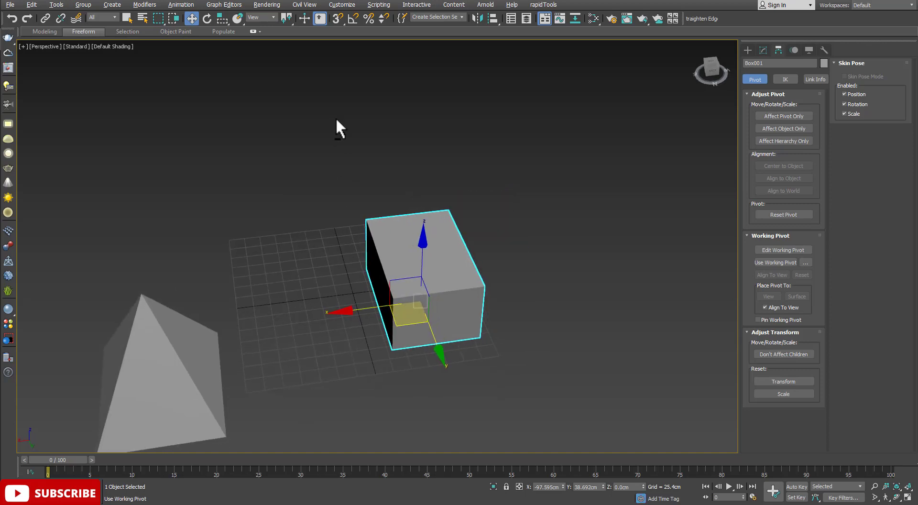
left_click(272, 18)
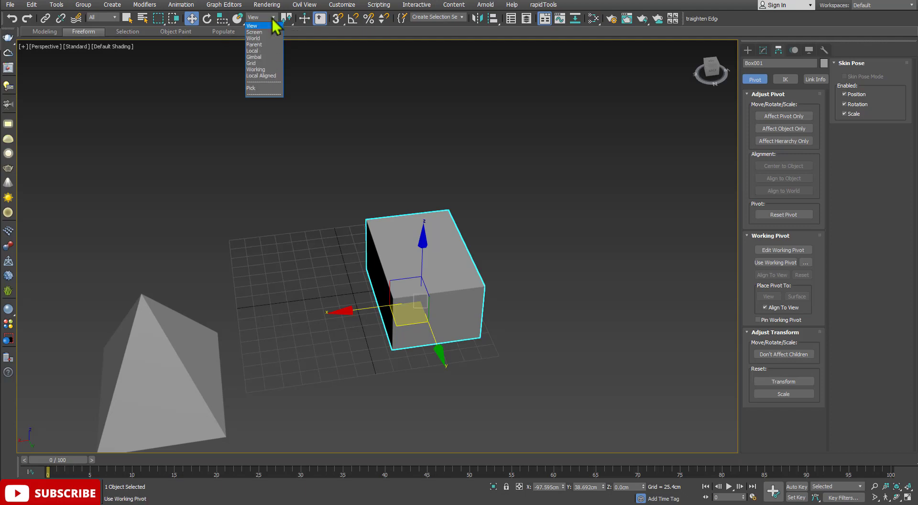
left_click(263, 71)
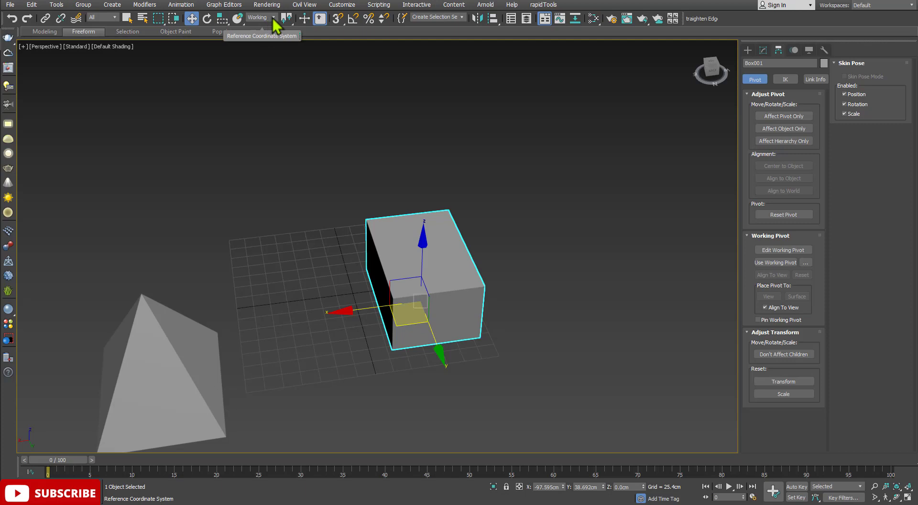
middle_click_drag(377, 192, 363, 184)
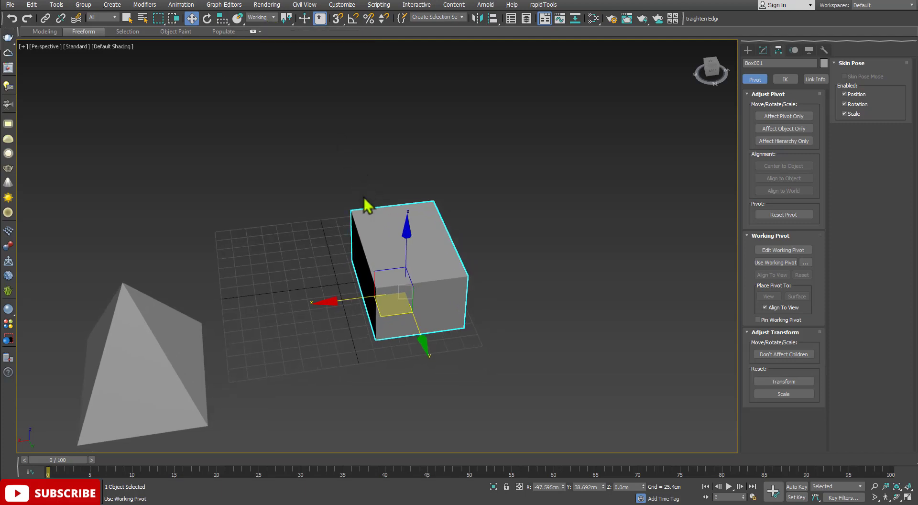
mouse_move(395, 260)
middle_mouse_down("alt")
mouse_move(400, 268)
mouse_move(449, 260)
middle_mouse_up("alt")
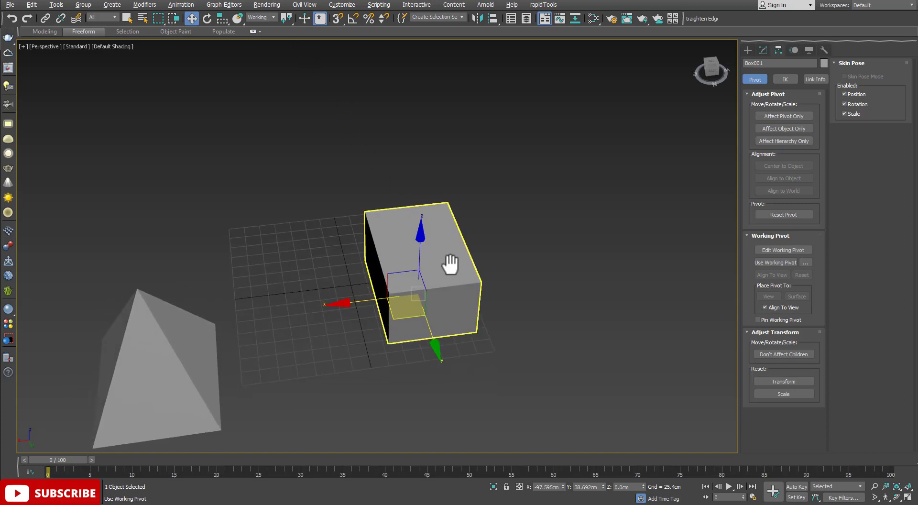
- Glance at Box001's Box parameters, then set the reference coordinate system back to View
left_click(762, 56)
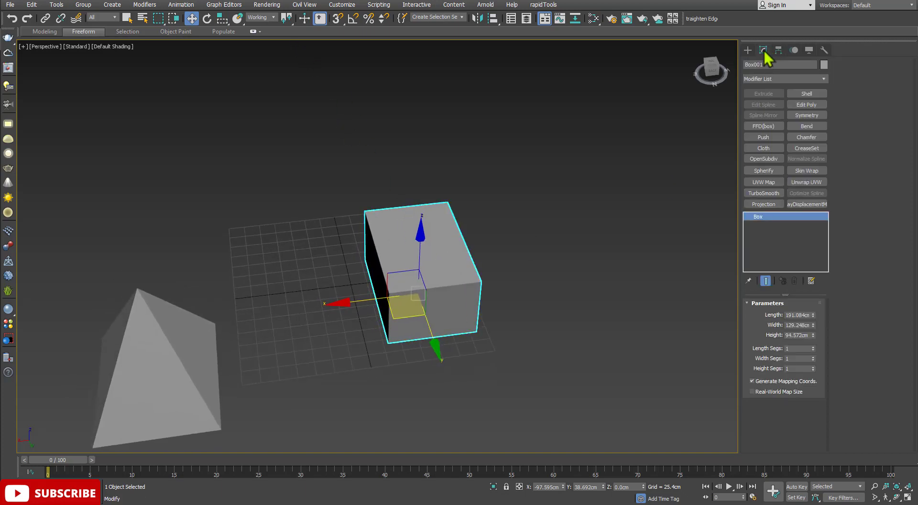
left_click(779, 50)
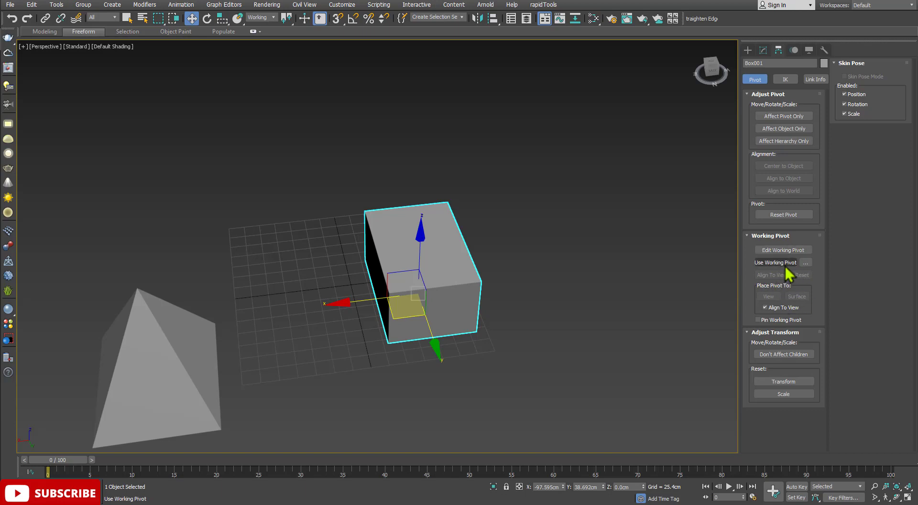
left_click(274, 18)
left_click(269, 26)
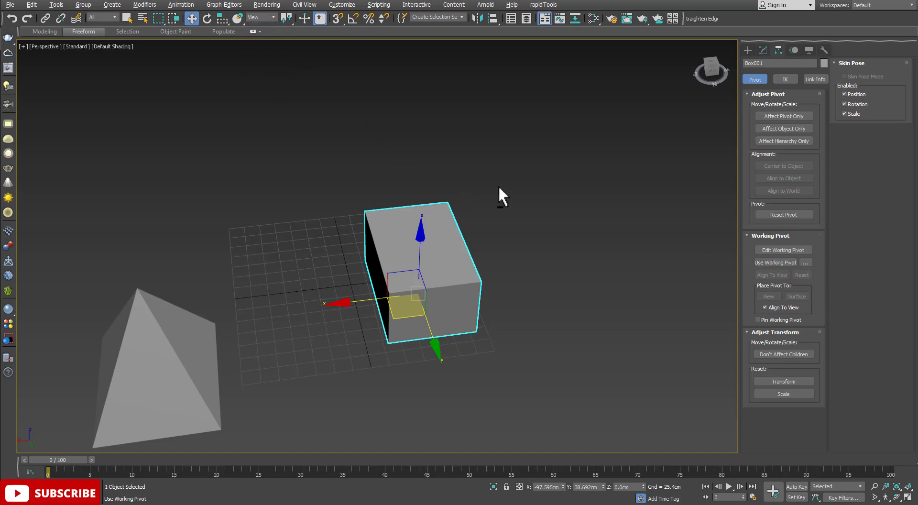
middle_click_drag(498, 189, 498, 179)
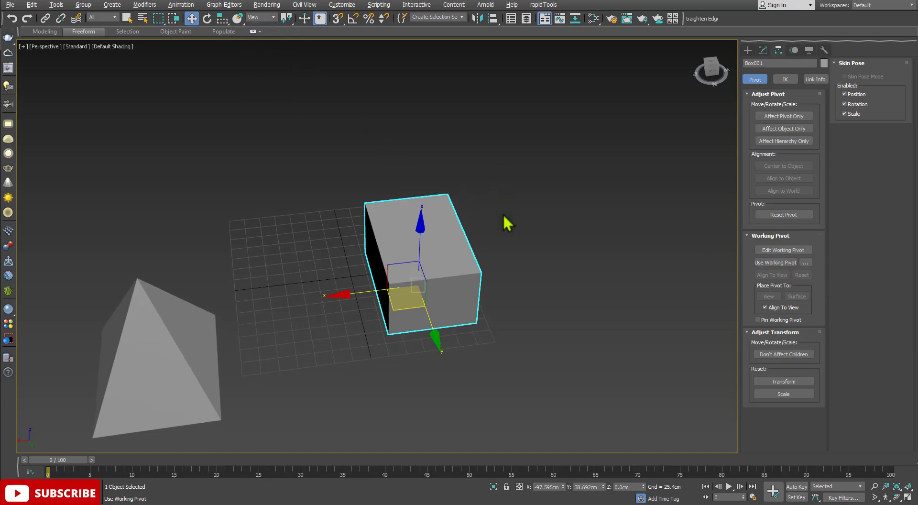
- Enter Edit Working Pivot mode so the Working Pivot001 helper appears at the world origin
left_click(781, 250)
middle_click_drag(506, 222, 520, 236)
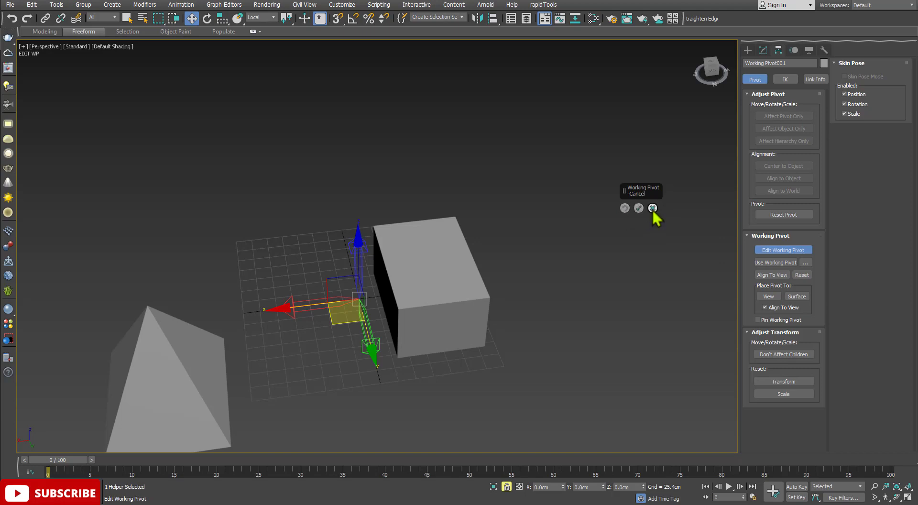
- Drag the Working Pivot001 helper off the grid, to the right of and in front of the box
middle_click_drag(527, 212, 526, 243, "alt")
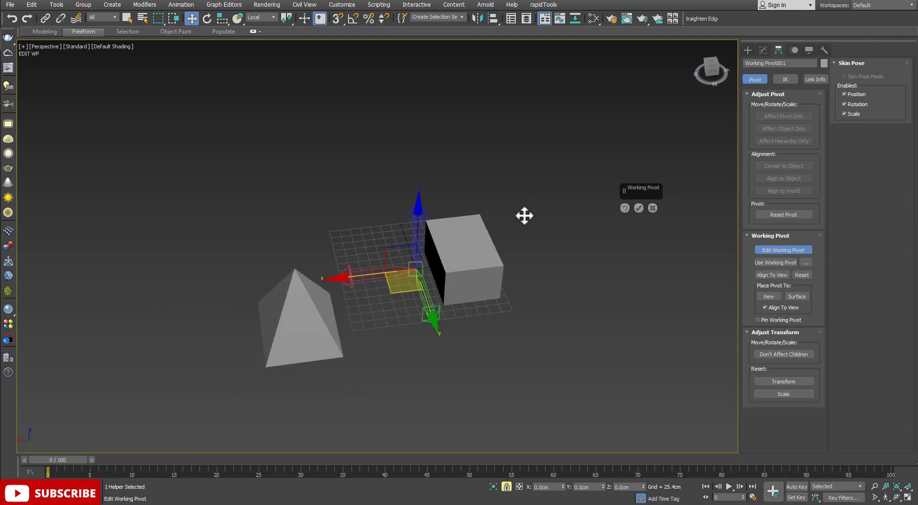
scroll(360, 267, "up", 1)
scroll(385, 253, "up", 2)
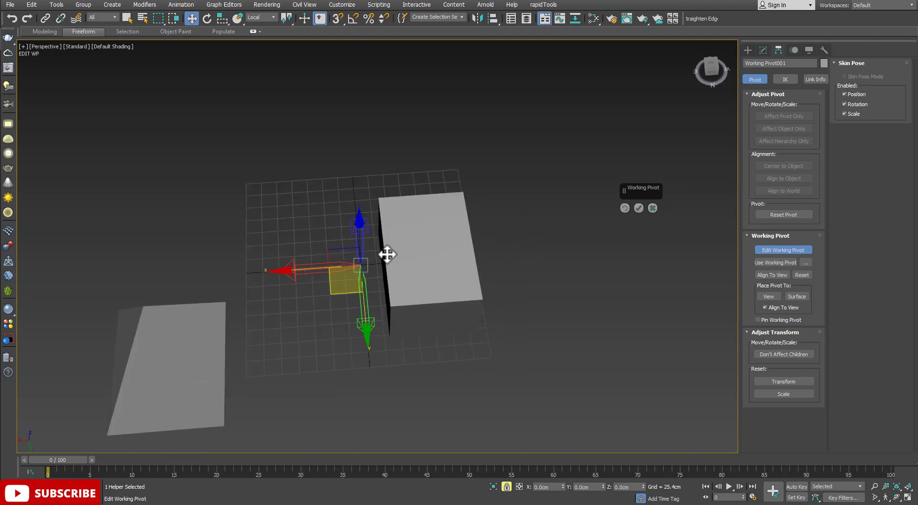
scroll(369, 265, "up", 2)
scroll(374, 260, "up", 3)
scroll(374, 259, "up", 1)
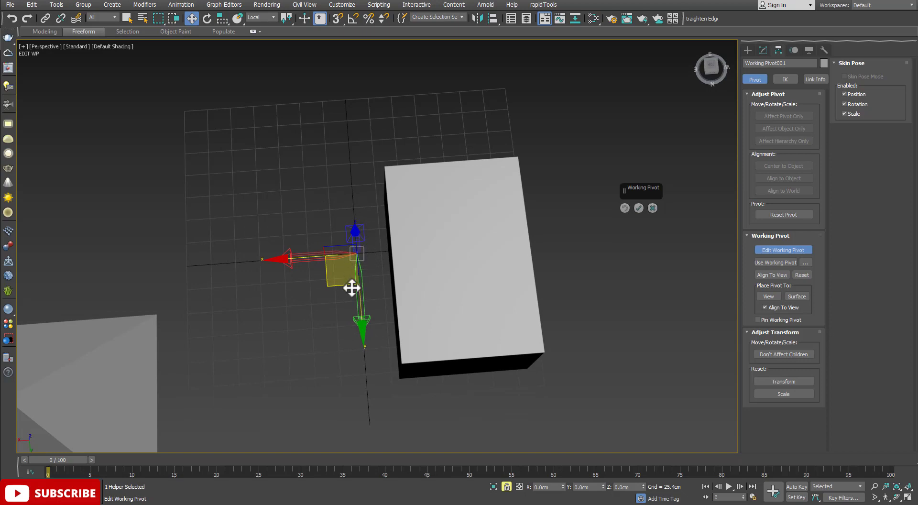
scroll(385, 261, "down", 3)
middle_click_drag(385, 262, 409, 258, "alt")
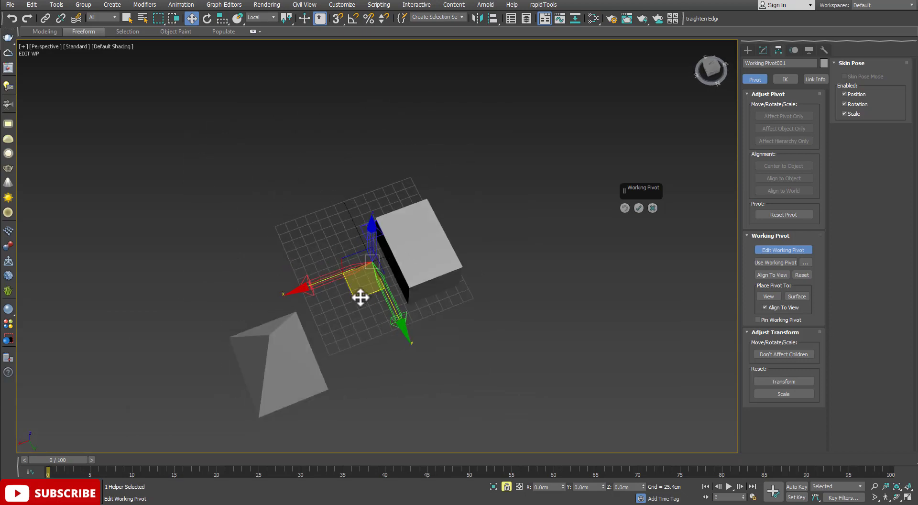
mouse_move(356, 297)
left_mouse_down()
mouse_move(494, 329)
mouse_move(557, 322)
left_mouse_up()
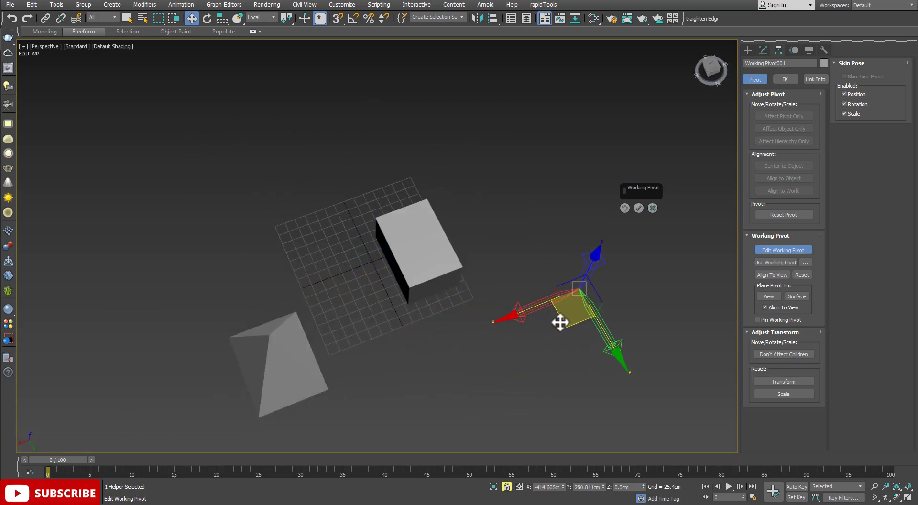
mouse_move(558, 322)
middle_mouse_down("alt")
mouse_move(549, 311)
mouse_move(571, 316)
mouse_move(502, 332)
mouse_move(514, 330)
middle_mouse_up("alt")
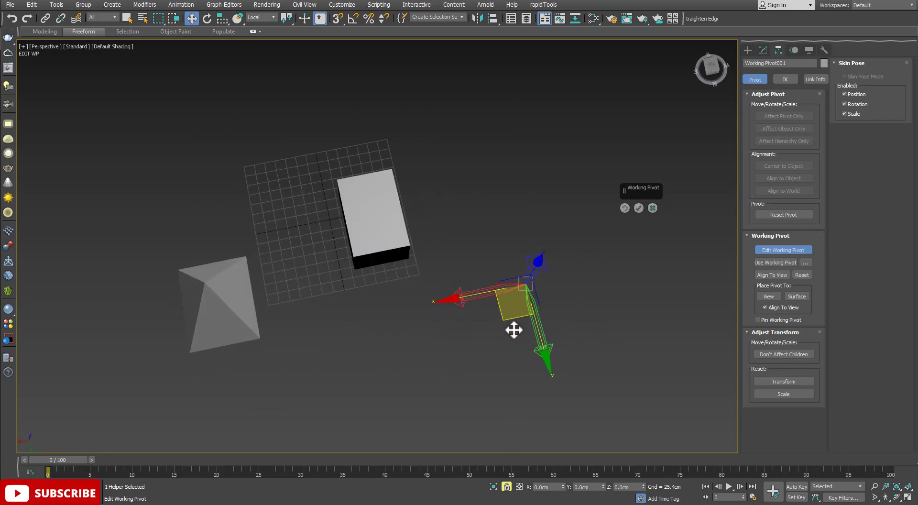
mouse_move(507, 318)
left_mouse_down()
mouse_move(592, 338)
mouse_move(469, 358)
mouse_move(477, 329)
mouse_move(473, 349)
left_mouse_up()
mouse_move(473, 349)
middle_mouse_down("alt")
mouse_move(517, 307)
mouse_move(494, 317)
middle_mouse_up("alt")
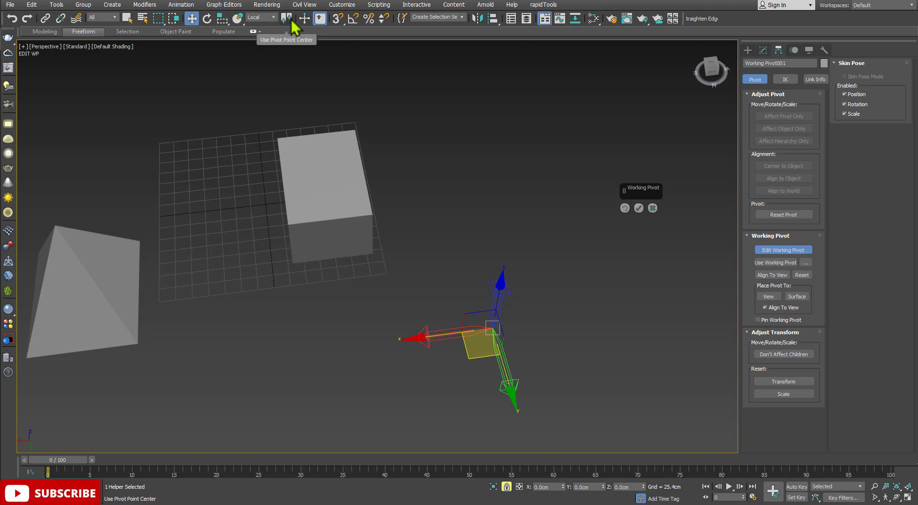
- Set the transform centre flyout to Use Transform Coordinate Center
left_click_drag(291, 19, 287, 72)
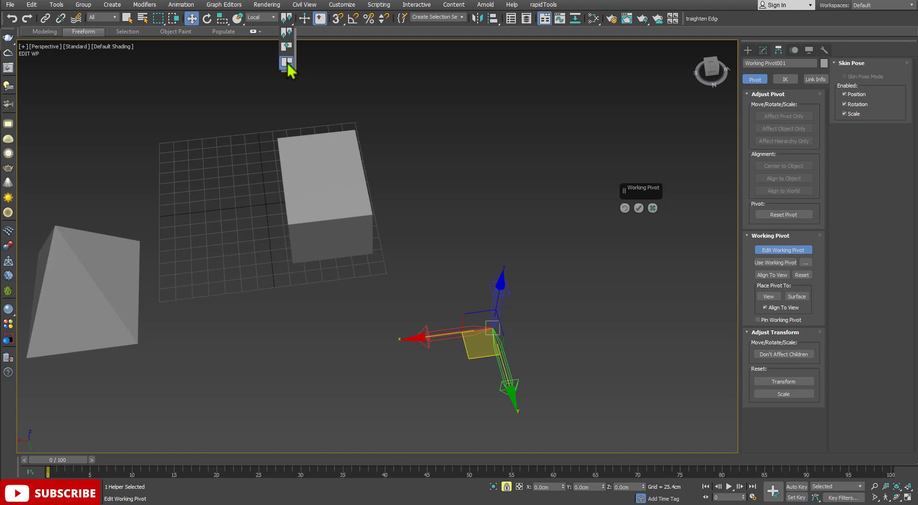
left_click_drag(288, 64, 287, 64)
mouse_move(291, 21)
left_mouse_down()
mouse_move(291, 82)
mouse_move(289, 66)
left_mouse_up()
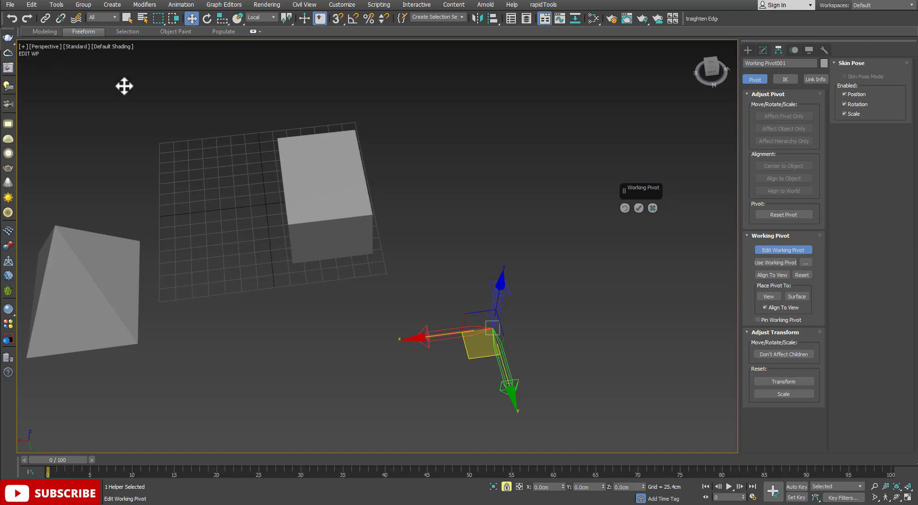
left_click(624, 207)
middle_click_drag(498, 193, 501, 215)
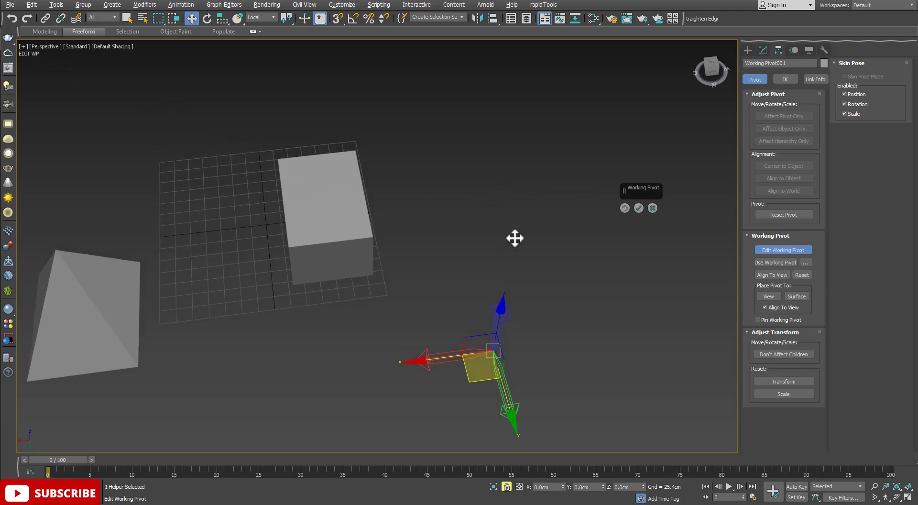
- Confirm the working pivot so Box001's move gizmo sits at the pivot, away from the box
left_click(638, 207)
middle_click_drag(460, 240, 464, 225, "alt")
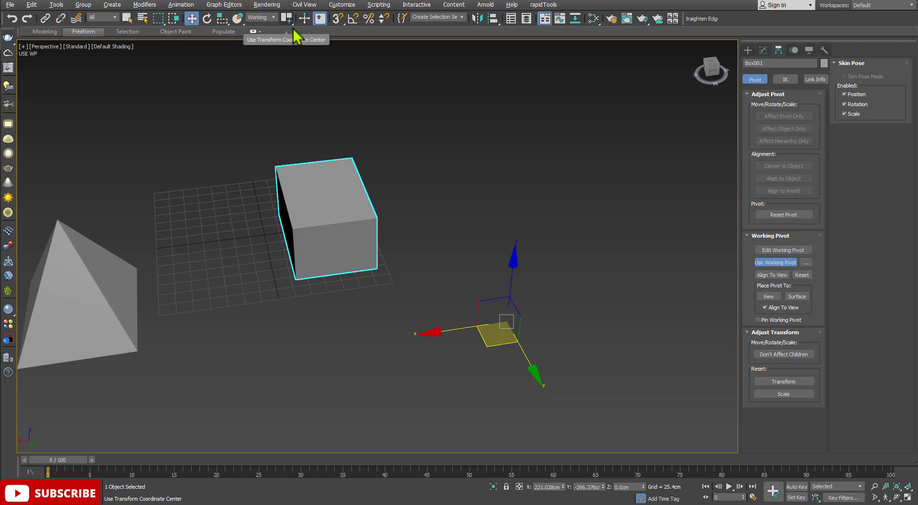
middle_click_drag(311, 119, 307, 128, "alt")
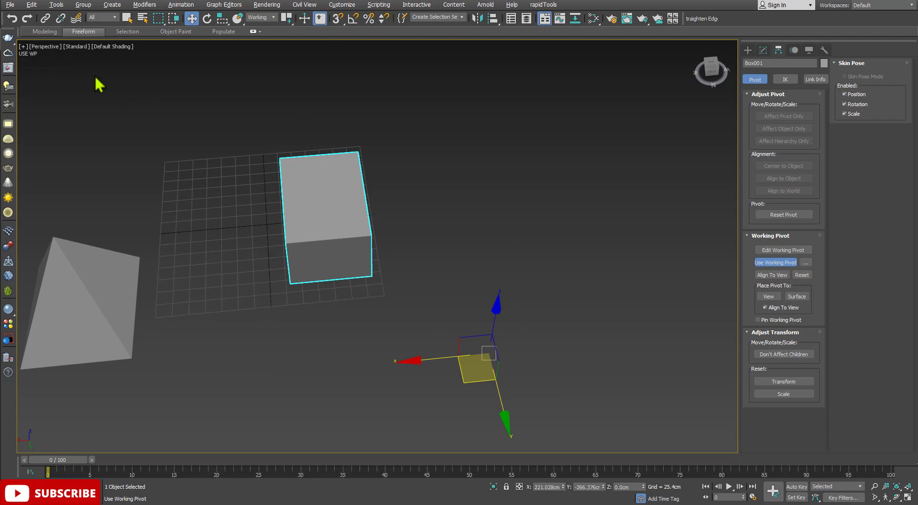
scroll(420, 242, "down", 3)
middle_click_drag(426, 251, 422, 258)
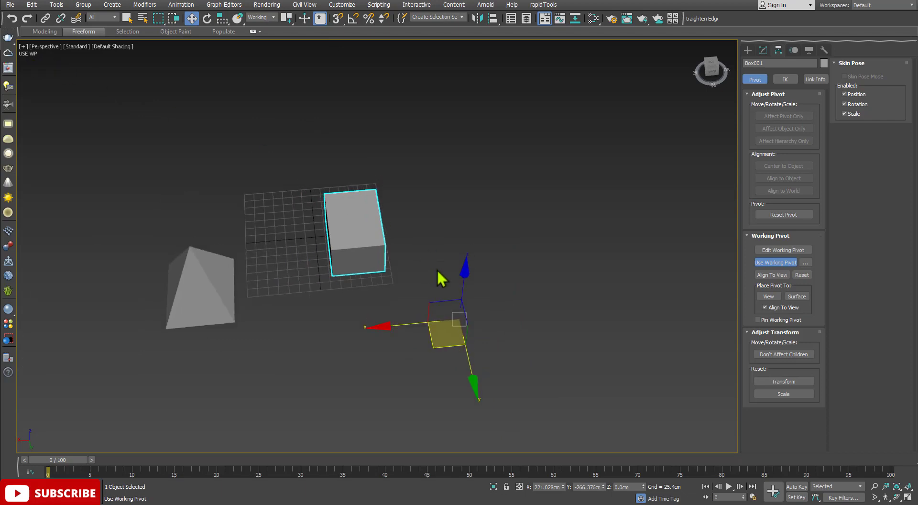
scroll(447, 280, "up", 3)
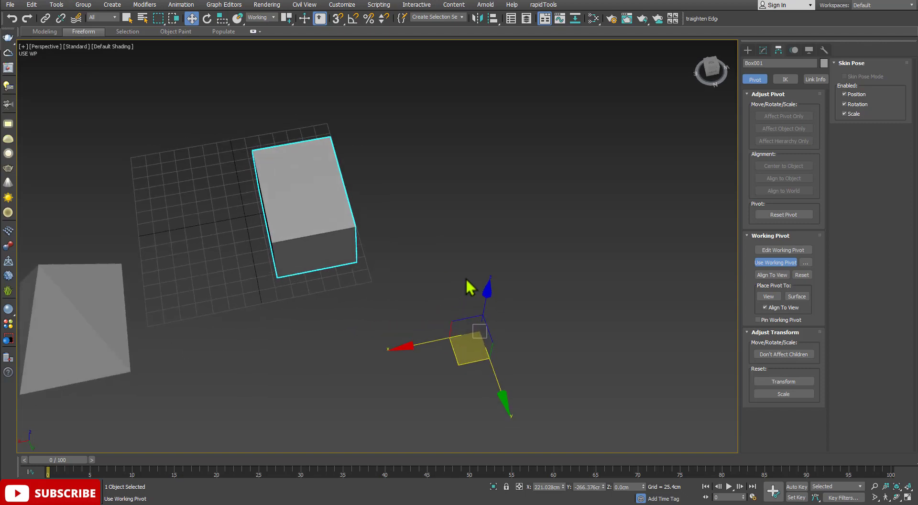
- Re-enter Edit Working Pivot and move the pivot from the box corner to empty space on the right
left_click(784, 251)
middle_click_drag(554, 231, 386, 268, "alt")
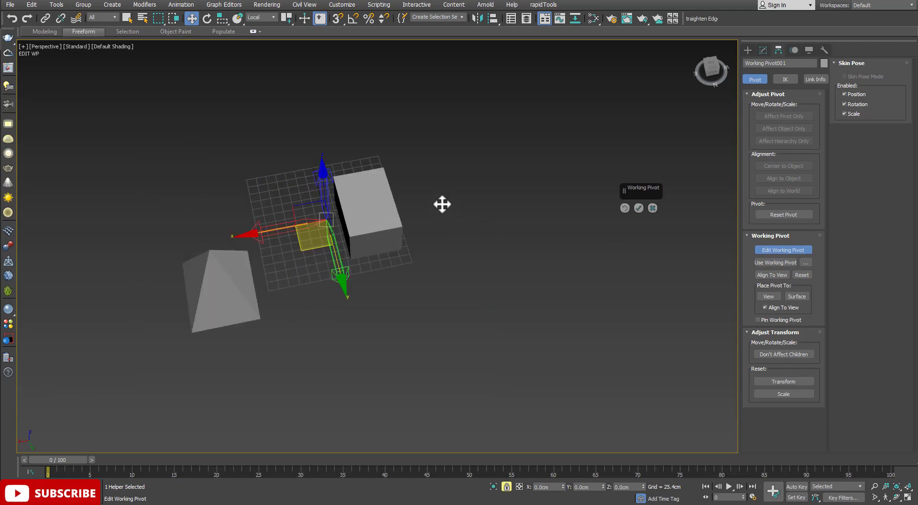
scroll(386, 268, "up", 2)
scroll(321, 283, "up", 2)
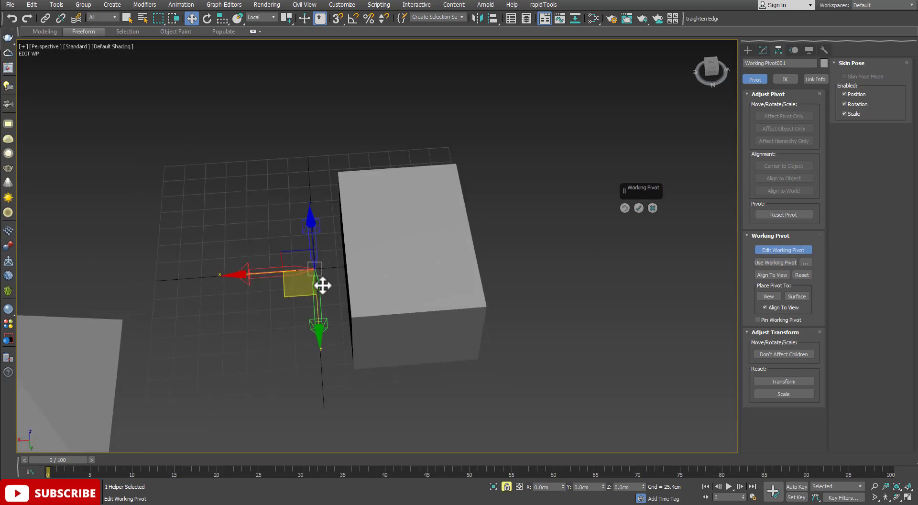
scroll(359, 267, "up", 2)
scroll(359, 267, "down", 2)
scroll(331, 268, "down", 2)
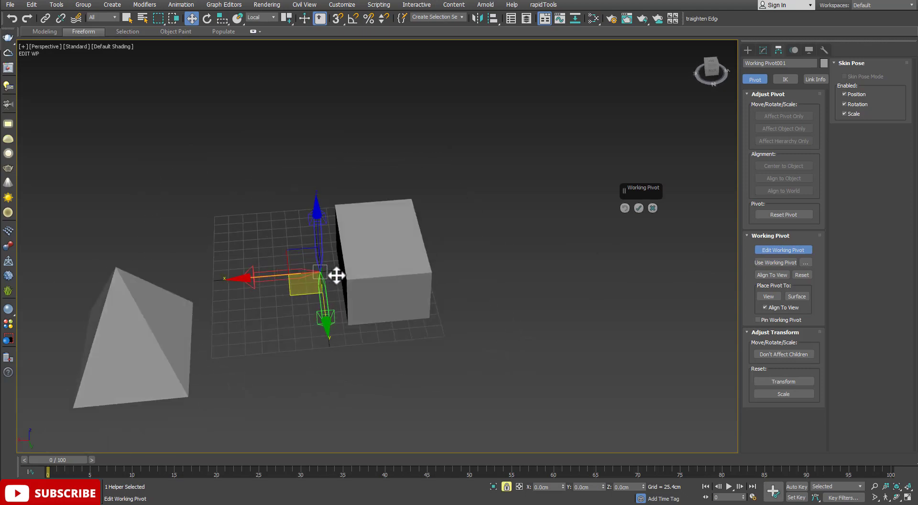
middle_click_drag(334, 273, 300, 288, "alt")
left_click_drag(300, 288, 529, 332)
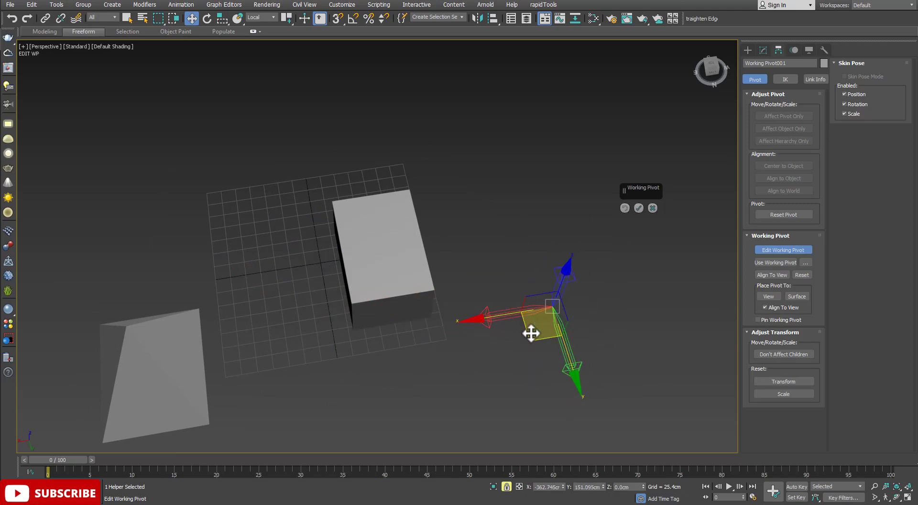
mouse_move(529, 332)
middle_mouse_down("alt")
mouse_move(519, 313)
mouse_move(530, 311)
middle_mouse_up("alt")
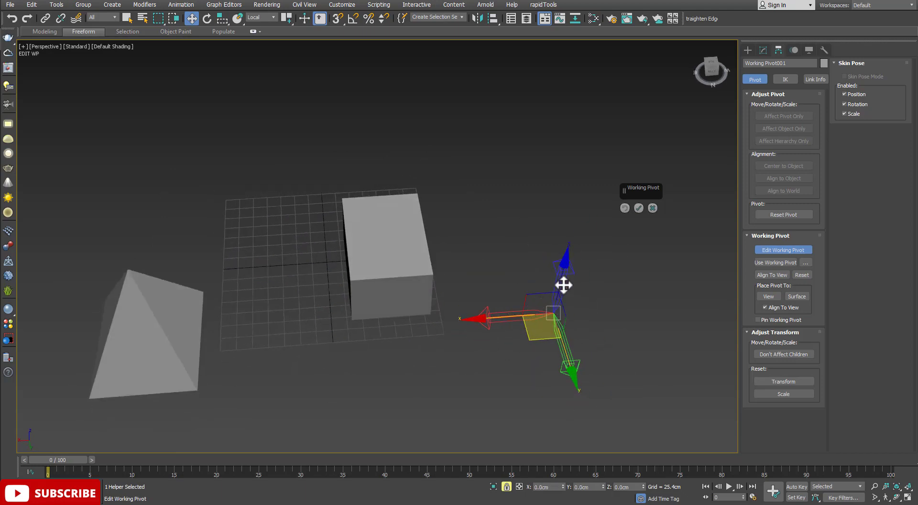
- Align the working pivot's axes to the current perspective view with Align To View
left_click(775, 275)
scroll(605, 310, "up", 2)
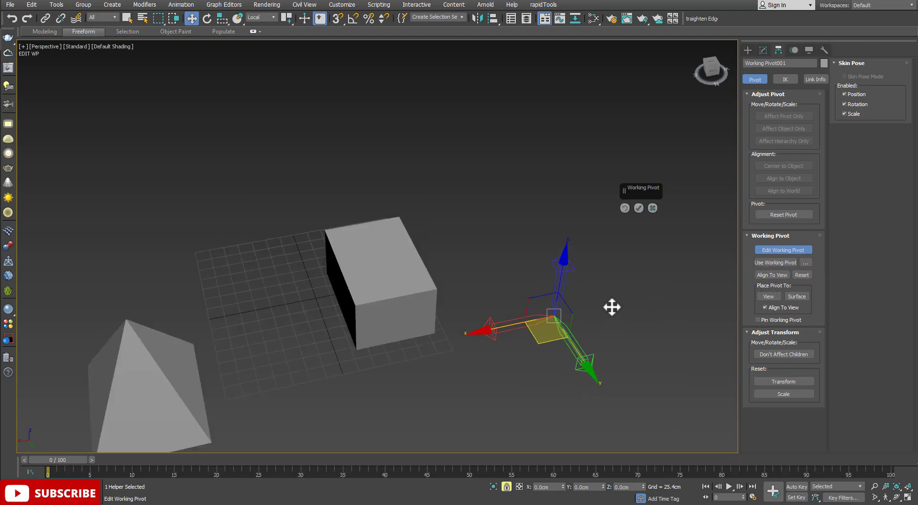
scroll(526, 338, "up", 2)
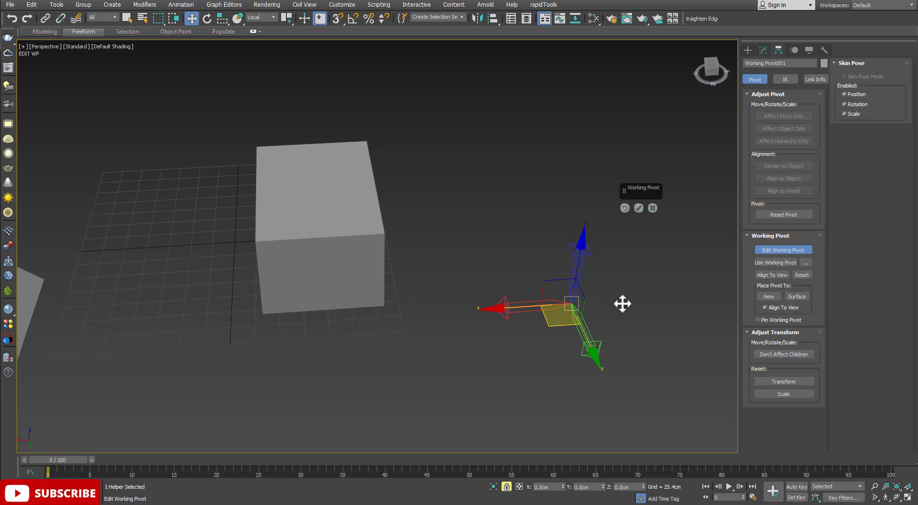
middle_click_drag(621, 303, 615, 299, "alt")
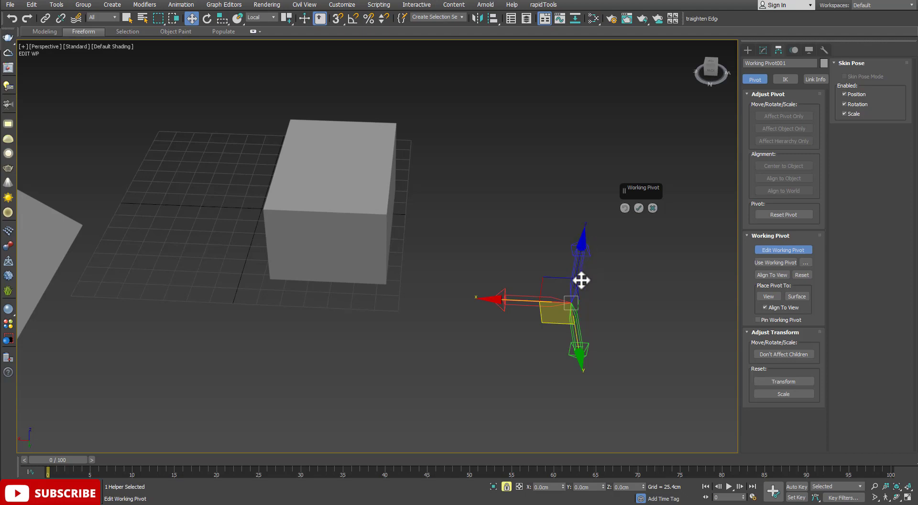
mouse_move(600, 304)
middle_mouse_down("alt")
mouse_move(586, 301)
mouse_move(612, 302)
mouse_move(573, 308)
middle_mouse_up("alt")
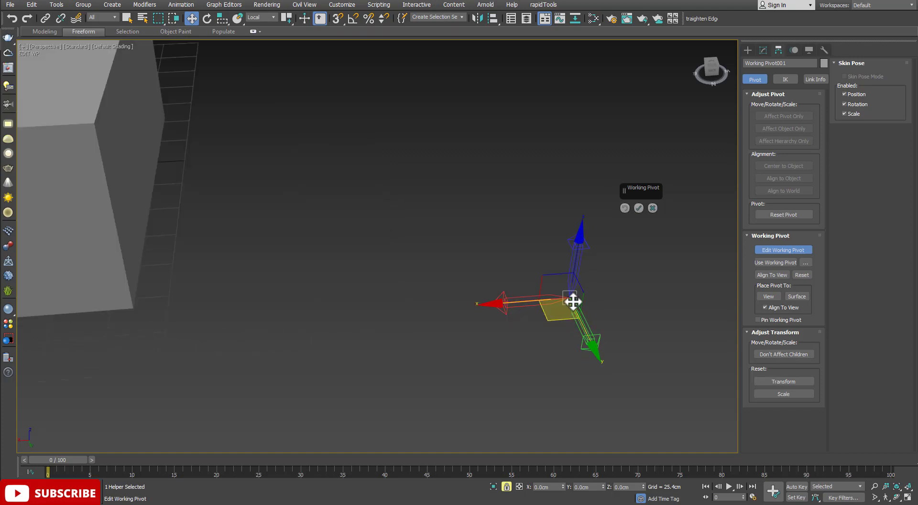
- Inspect the view-aligned pivot from a wide view and a close-up of the box
key("shift+z")
key("shift+z")
key("shift+y")
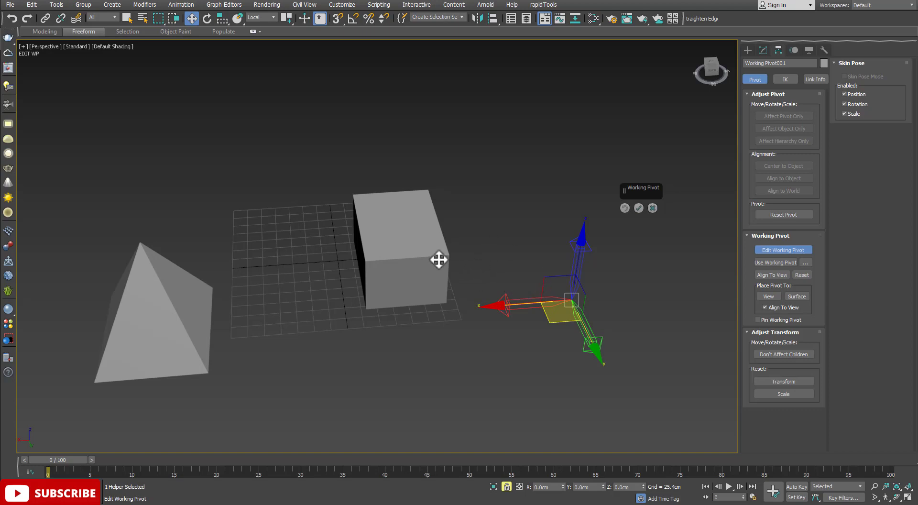
scroll(428, 259, "up", 5)
scroll(428, 260, "down", 5)
scroll(428, 259, "up", 5)
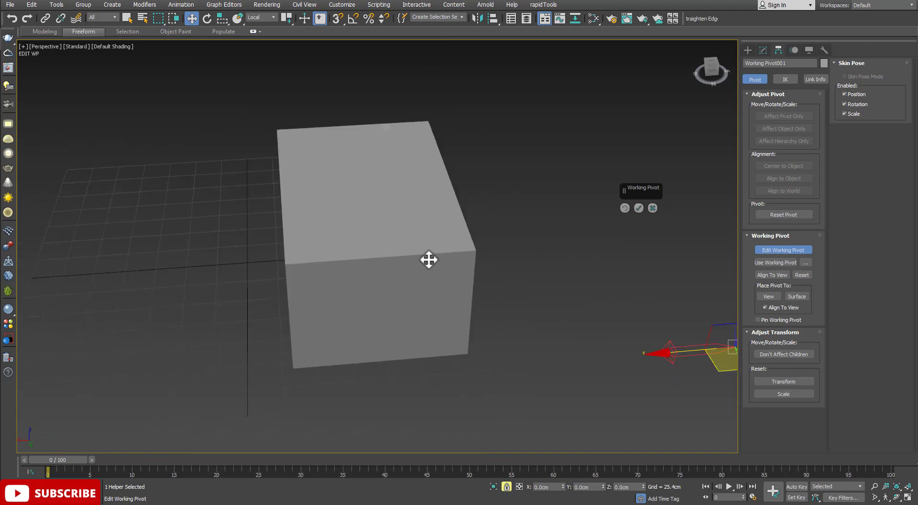
scroll(429, 260, "down", 5)
mouse_move(501, 273)
middle_mouse_down()
mouse_move(452, 281)
mouse_move(436, 263)
mouse_move(389, 256)
mouse_move(518, 255)
mouse_move(406, 256)
mouse_move(507, 258)
mouse_move(452, 261)
mouse_move(426, 243)
mouse_move(435, 242)
mouse_move(529, 251)
mouse_move(477, 258)
mouse_move(518, 248)
middle_mouse_up()
mouse_move(541, 280)
middle_mouse_down("alt")
mouse_move(518, 242)
mouse_move(559, 273)
middle_mouse_up("alt")
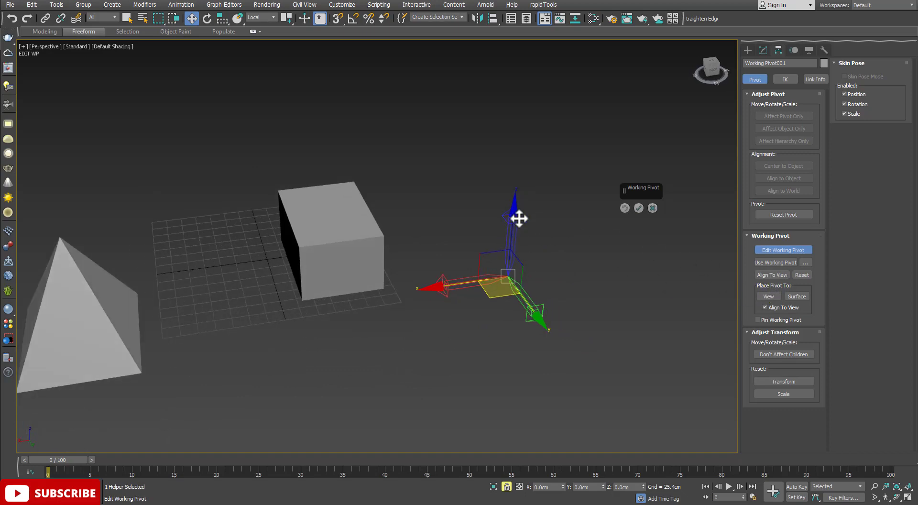
middle_click_drag(525, 252, 520, 261, "alt")
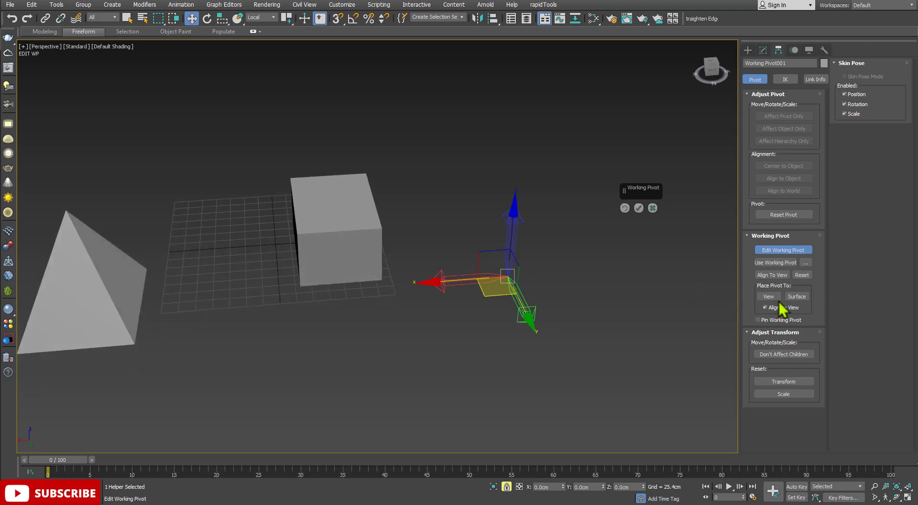
- Re-align the working pivot to the view three times, orbiting to a new angle between each
left_click(770, 276)
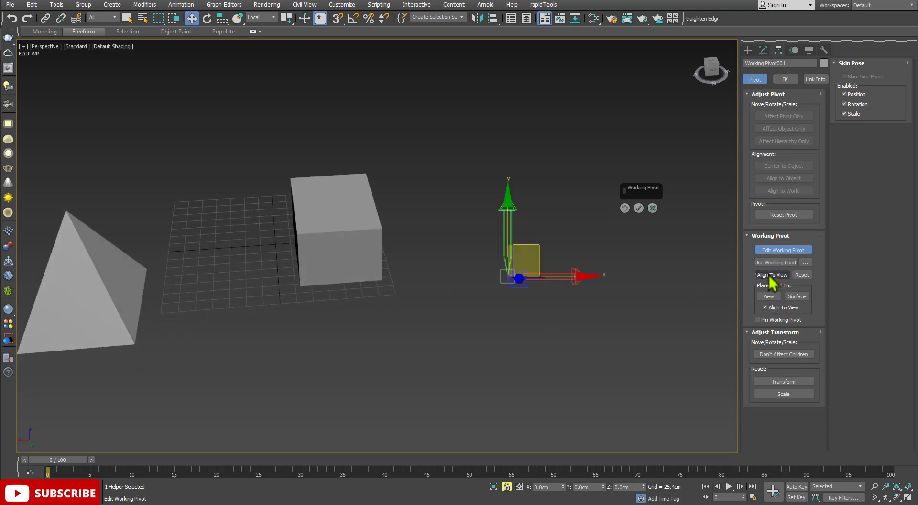
scroll(519, 280, "up", 4)
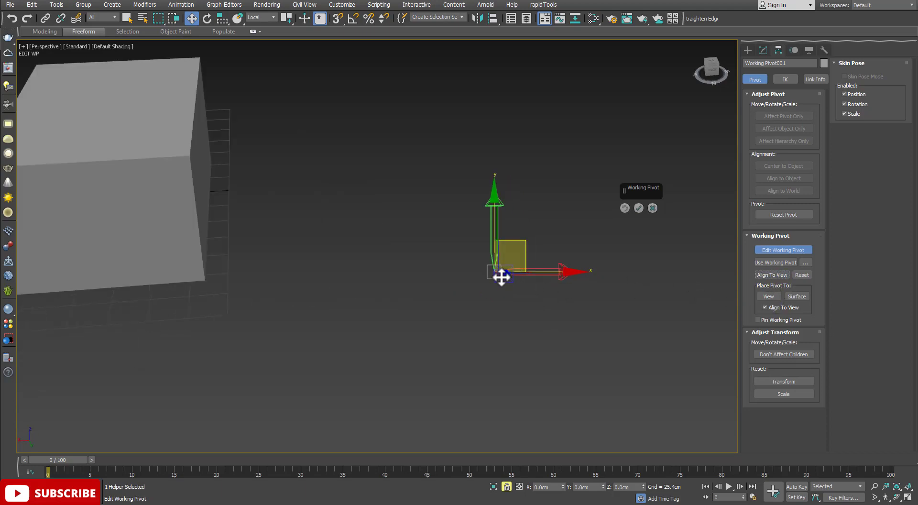
scroll(508, 273, "down", 4)
scroll(514, 277, "up", 4)
middle_click_drag(516, 277, 566, 281, "alt")
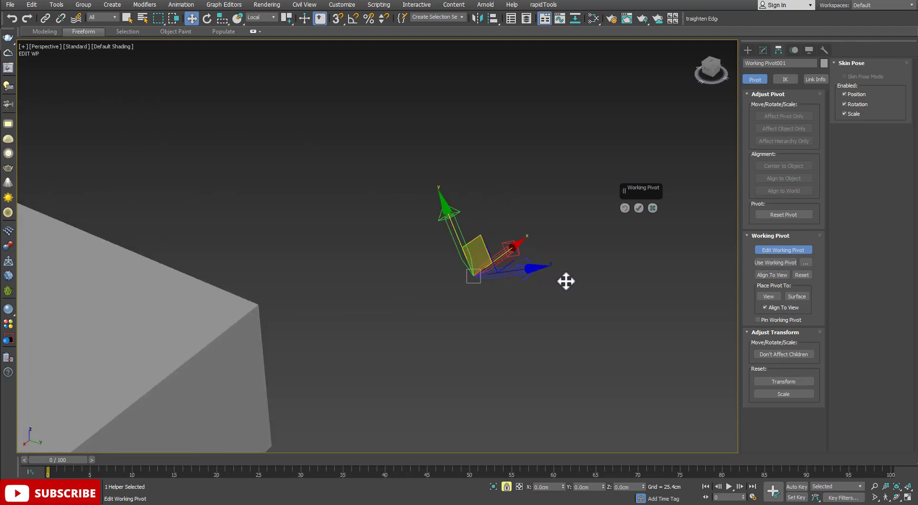
left_click(771, 278)
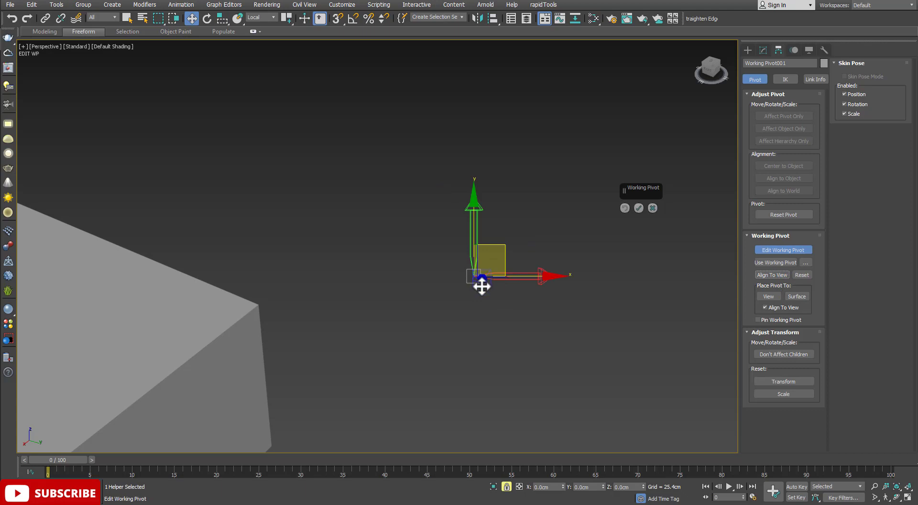
scroll(482, 285, "down", 5)
middle_click_drag(495, 302, 479, 274)
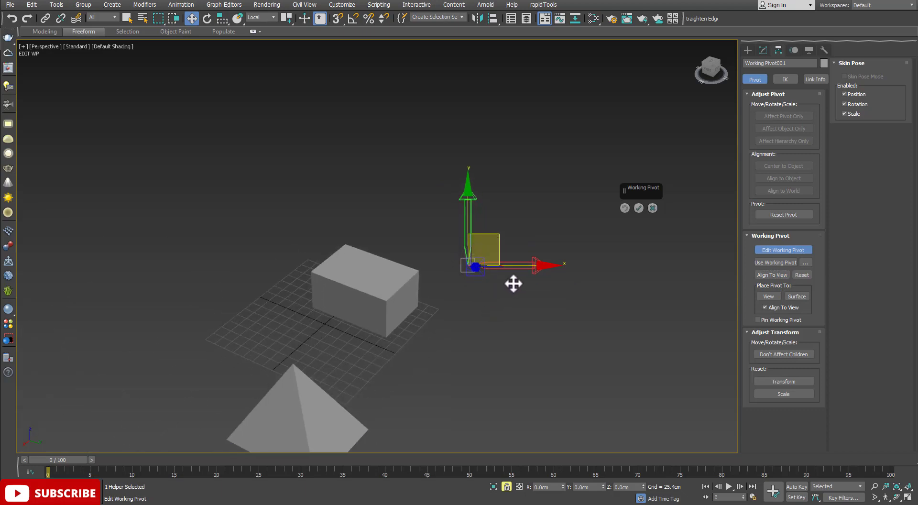
middle_click_drag(509, 286, 423, 289, "alt")
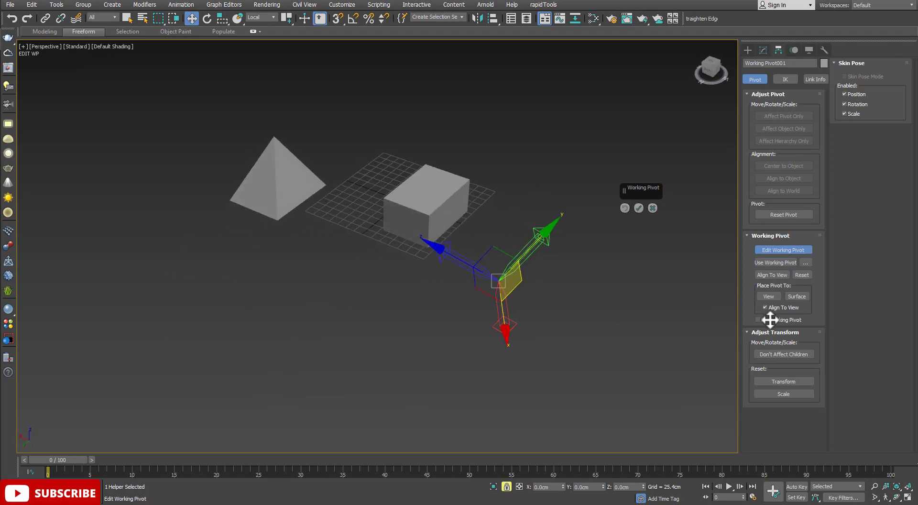
left_click(772, 275)
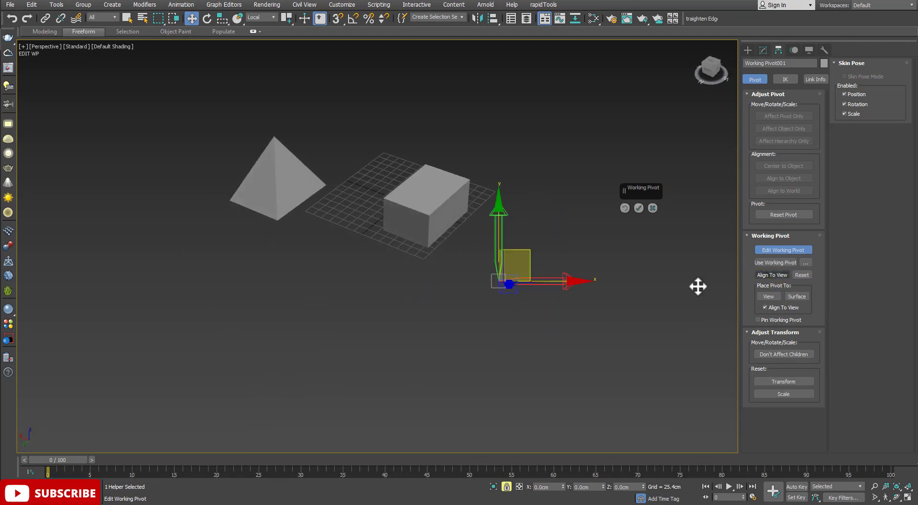
mouse_move(698, 286)
middle_mouse_down("alt")
mouse_move(537, 301)
mouse_move(621, 306)
mouse_move(595, 298)
middle_mouse_up("alt")
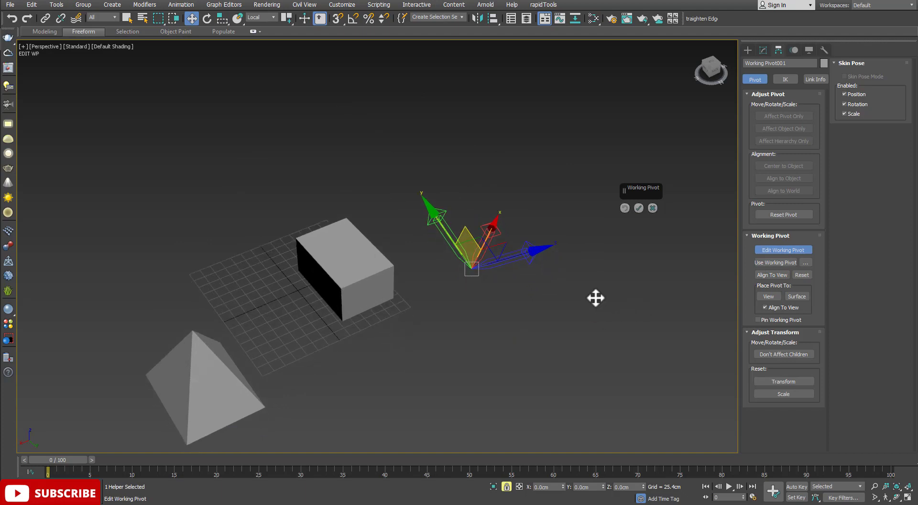
- Reset the working pivot so its axes line up with the world grid again
left_click(799, 276)
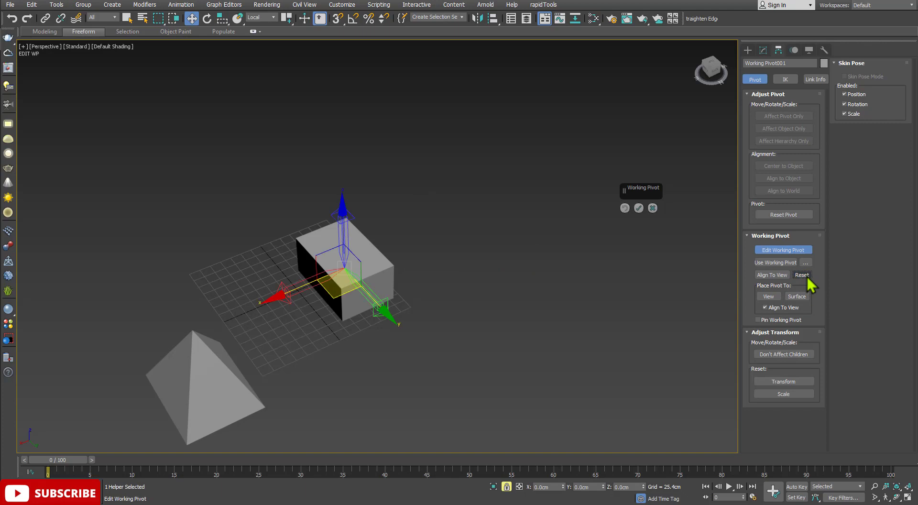
middle_click_drag(470, 324, 349, 285, "alt")
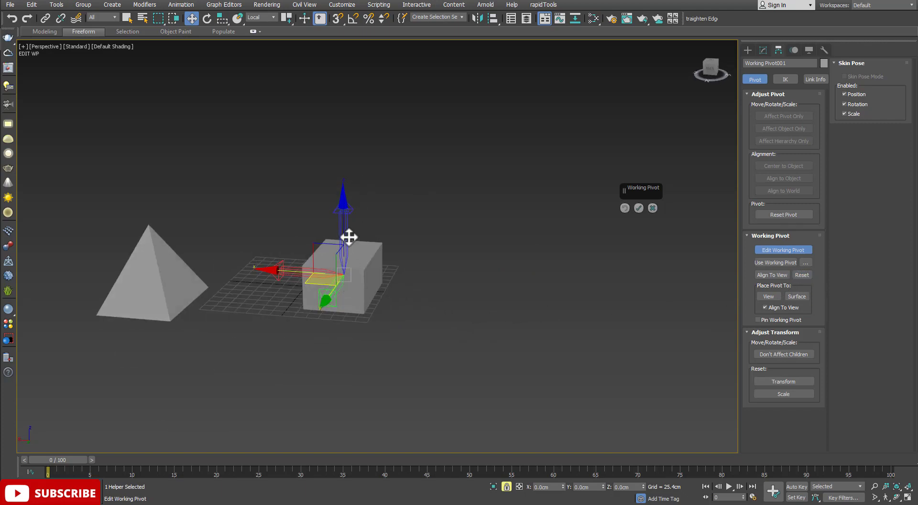
middle_click_drag(431, 273, 459, 277, "alt")
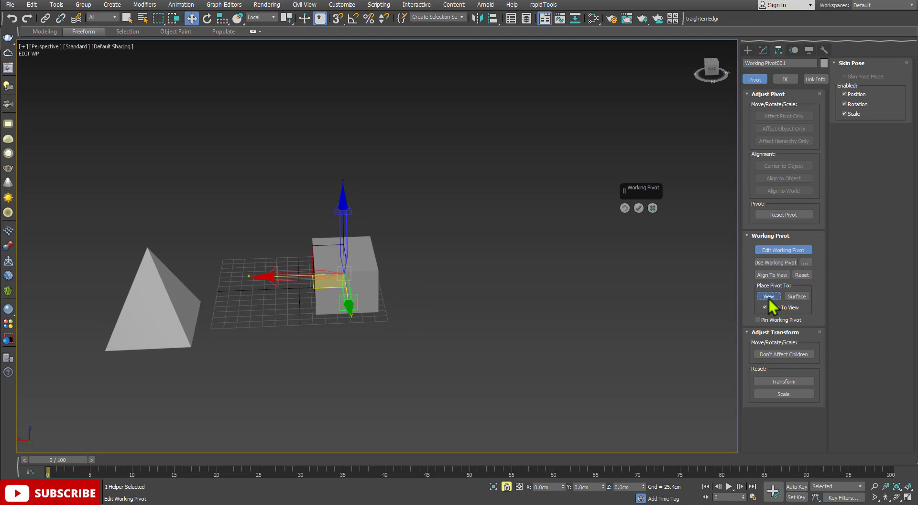
- Turn on Place Pivot To: View and click the working pivot onto the box surface
left_click(768, 298)
middle_click_drag(484, 303, 457, 302, "alt")
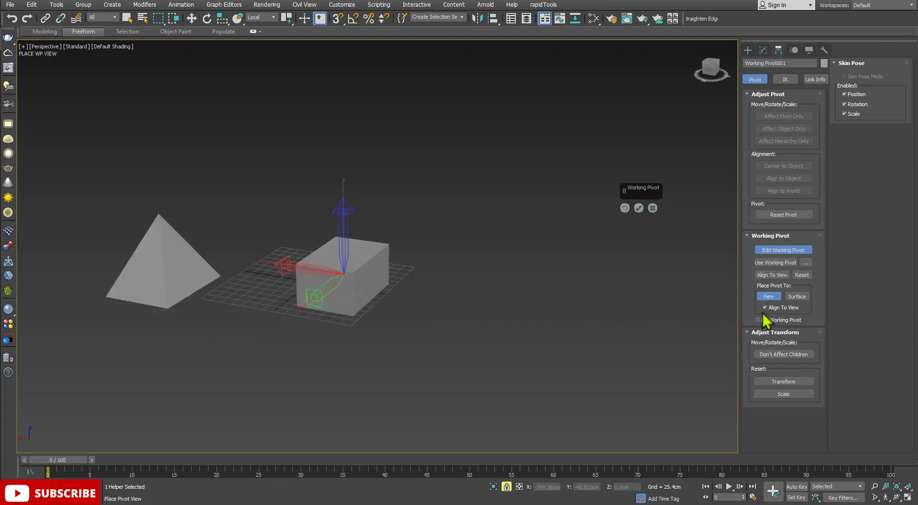
scroll(368, 284, "up", 3)
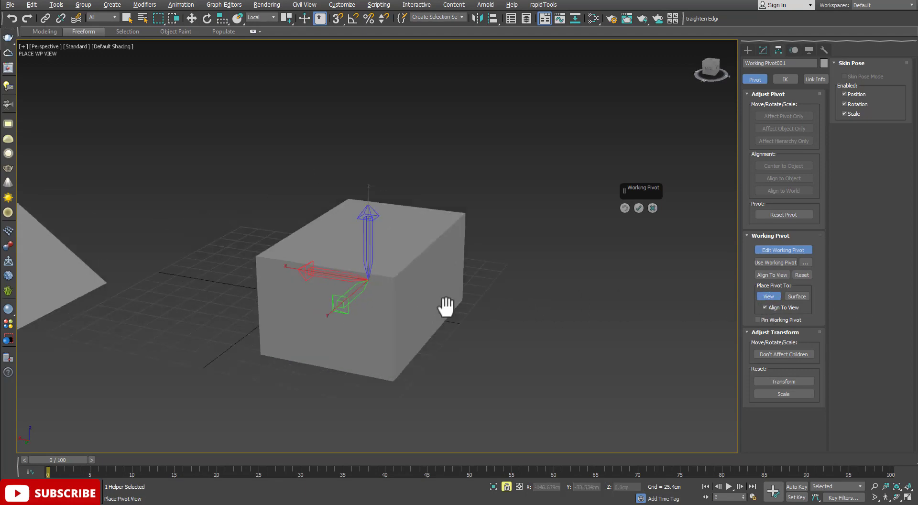
scroll(444, 306, "up", 1)
middle_click_drag(451, 326, 452, 274)
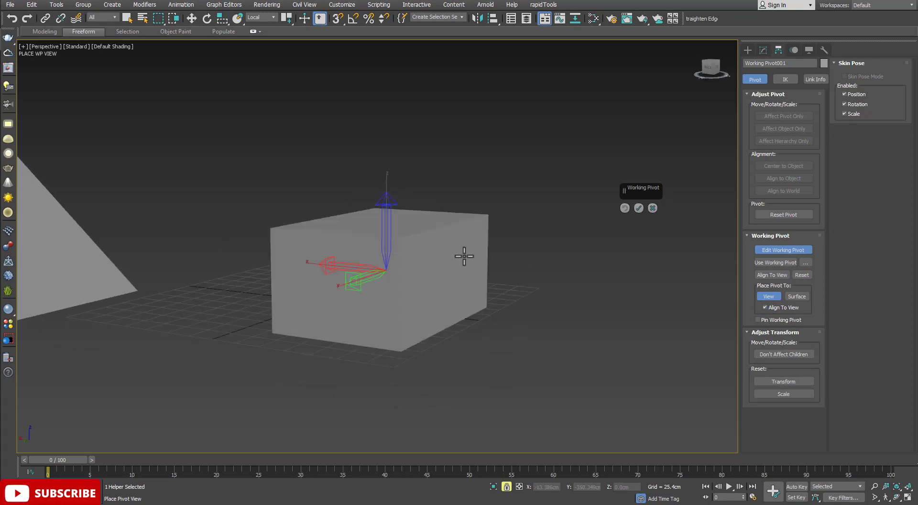
left_click(464, 256)
middle_click_drag(445, 287, 465, 256, "alt")
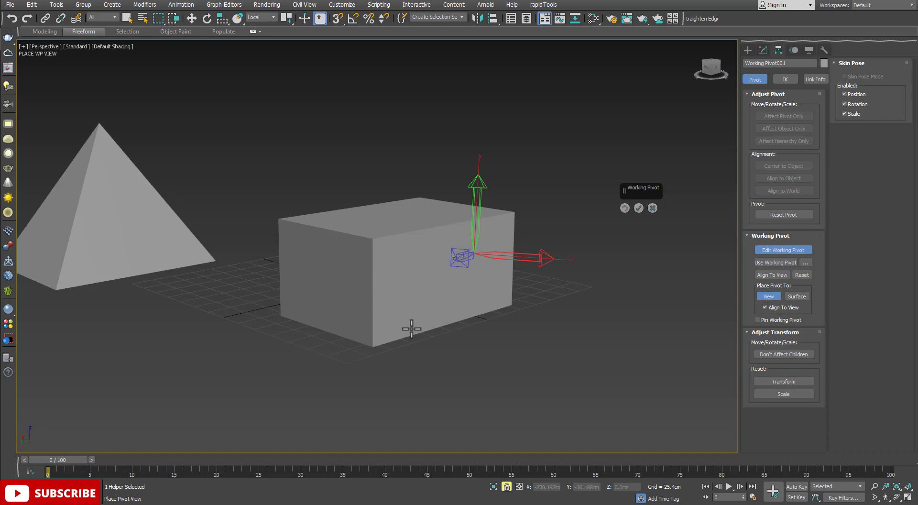
- Try the pivot on the front face, right edge and top, settling on the top face
left_click(321, 265)
left_click(496, 246)
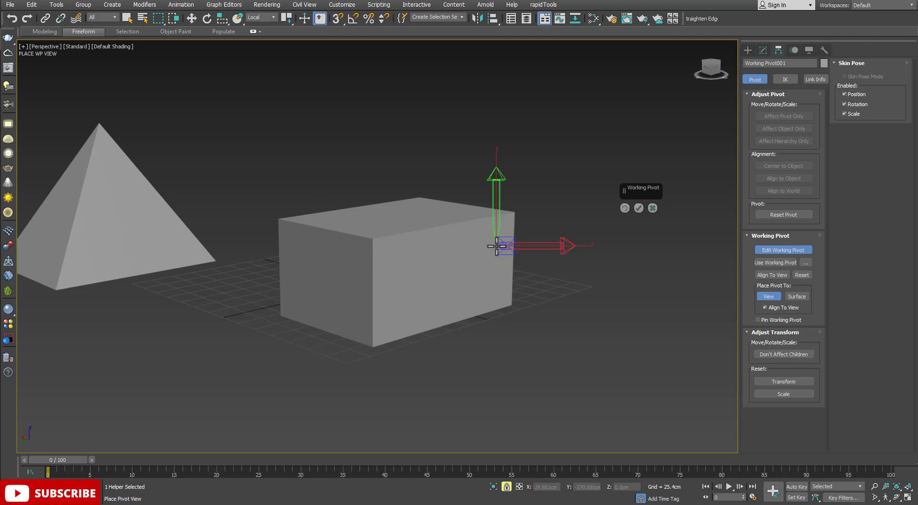
left_click(424, 208)
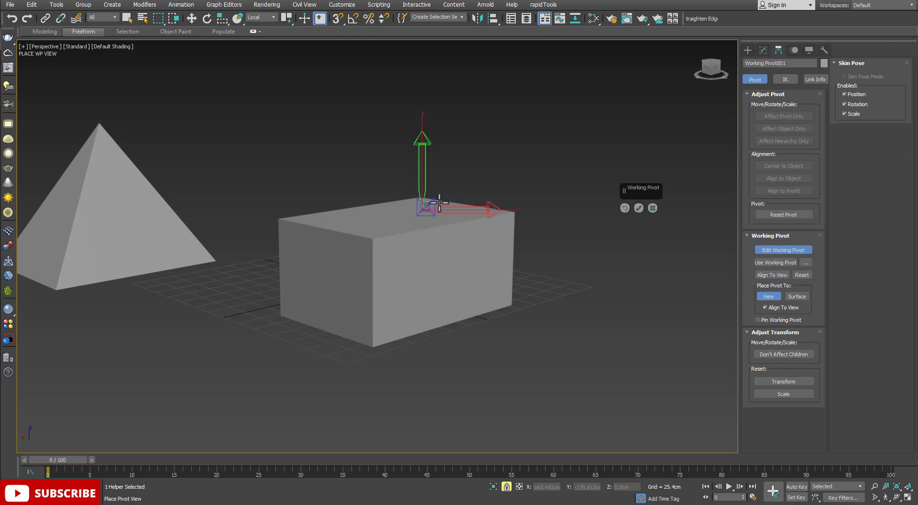
left_click(335, 264)
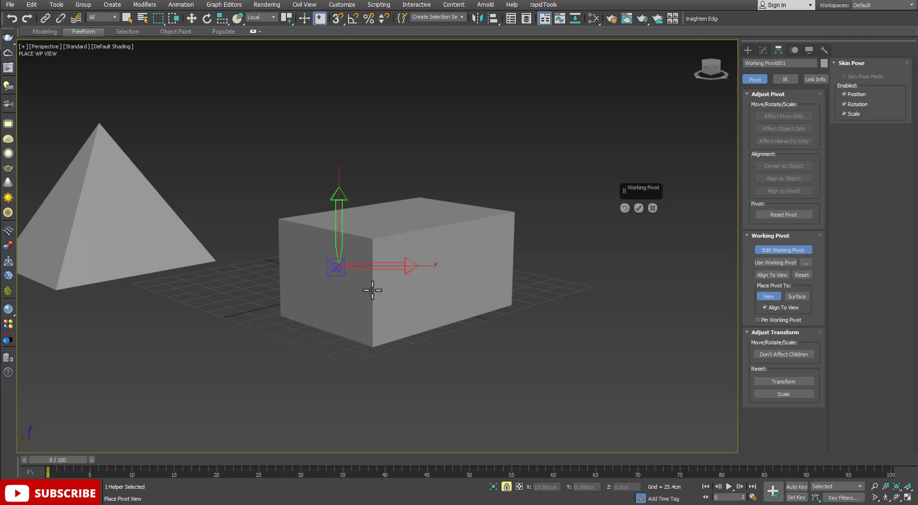
mouse_move(373, 290)
middle_mouse_down("alt")
mouse_move(328, 293)
mouse_move(342, 276)
middle_mouse_up("alt")
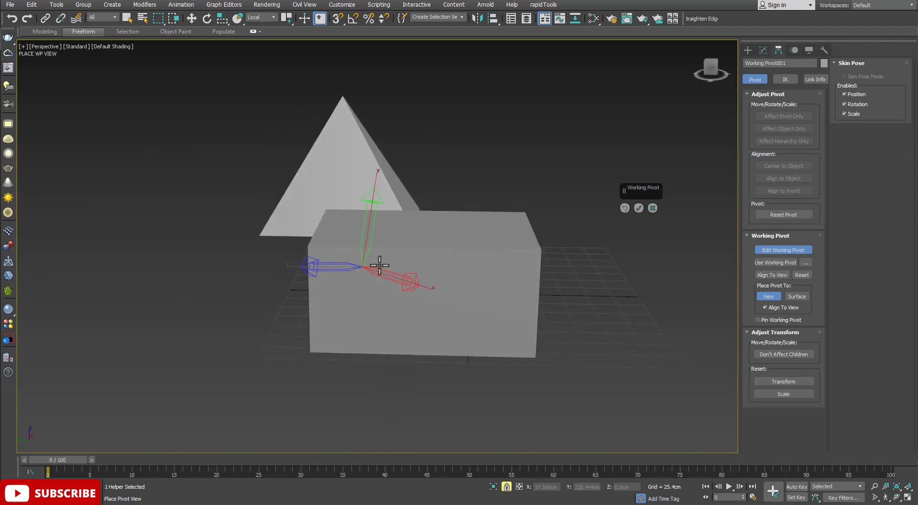
left_click(474, 227)
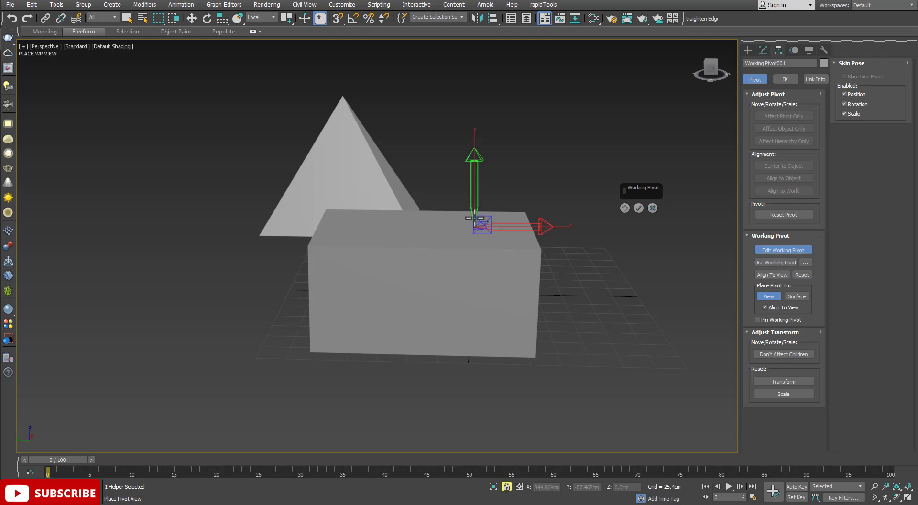
- Orbit, zoom and pan to inspect the pivot sitting on the box's top face
scroll(487, 227, "up", 5)
scroll(448, 234, "down", 5)
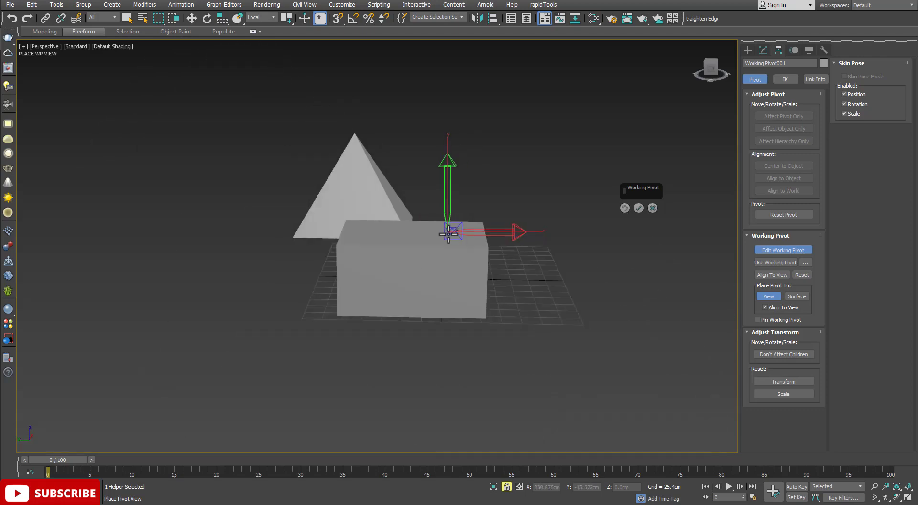
scroll(452, 266, "down", 3)
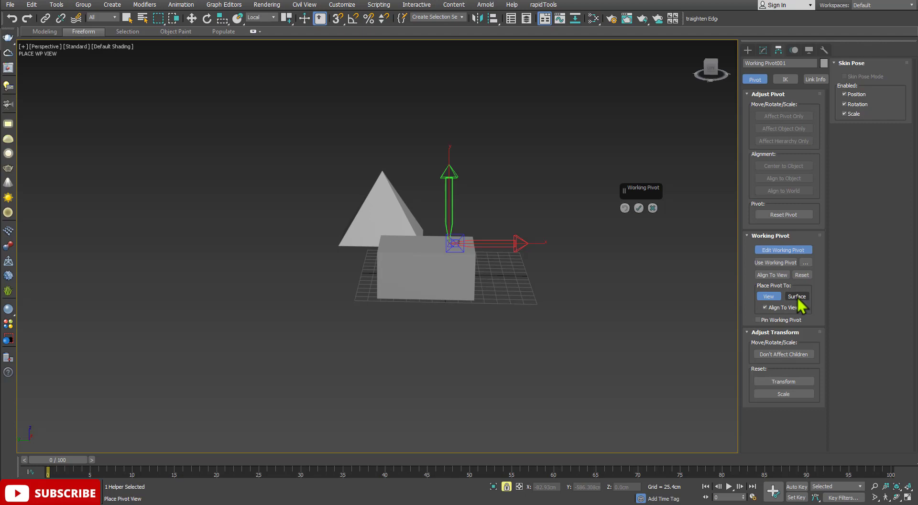
mouse_move(455, 273)
middle_mouse_down("alt")
mouse_move(498, 272)
mouse_move(444, 245)
middle_mouse_up("alt")
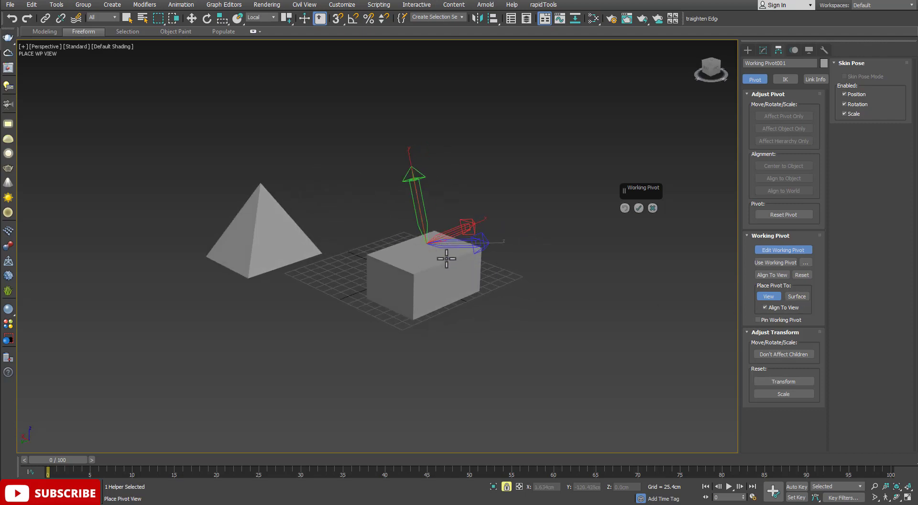
scroll(447, 258, "up", 2)
scroll(474, 250, "up", 2)
scroll(481, 267, "down", 3)
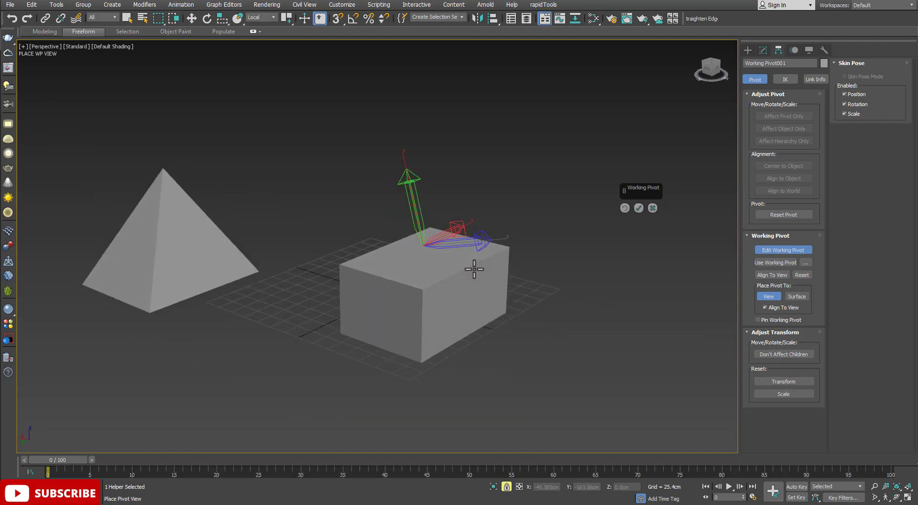
middle_click_drag(492, 265, 535, 271)
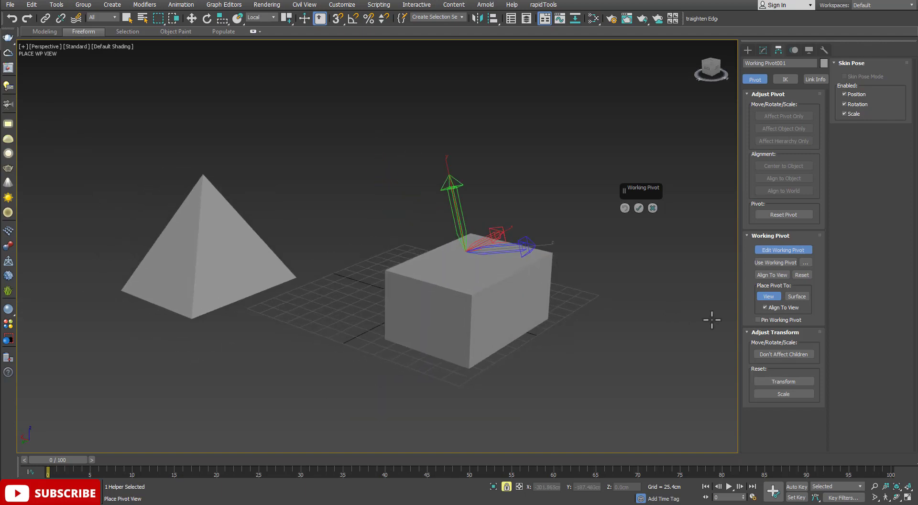
- Make the working pivot snap to surfaces and slide it across the box's surface
left_click(796, 297)
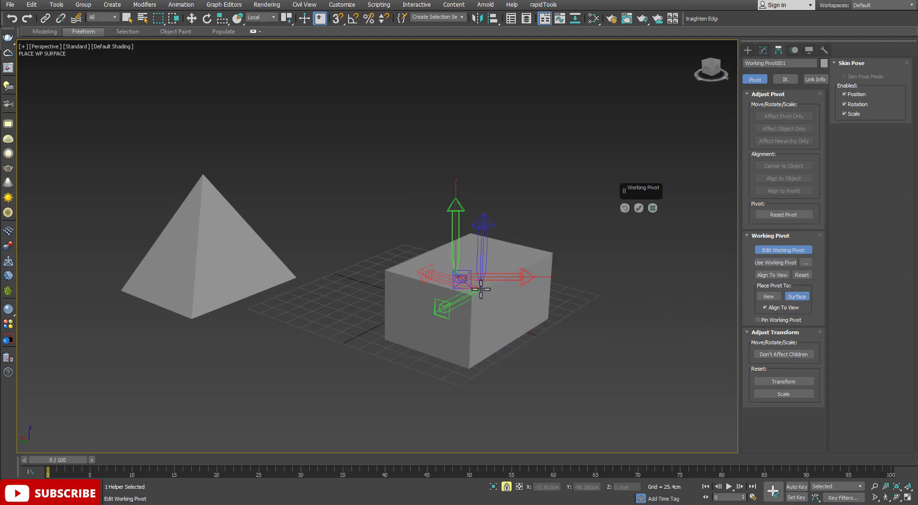
mouse_move(447, 306)
middle_mouse_down("alt")
mouse_move(539, 289)
mouse_move(447, 292)
mouse_move(431, 273)
mouse_move(492, 311)
mouse_move(539, 301)
mouse_move(445, 288)
mouse_move(514, 283)
middle_mouse_up("alt")
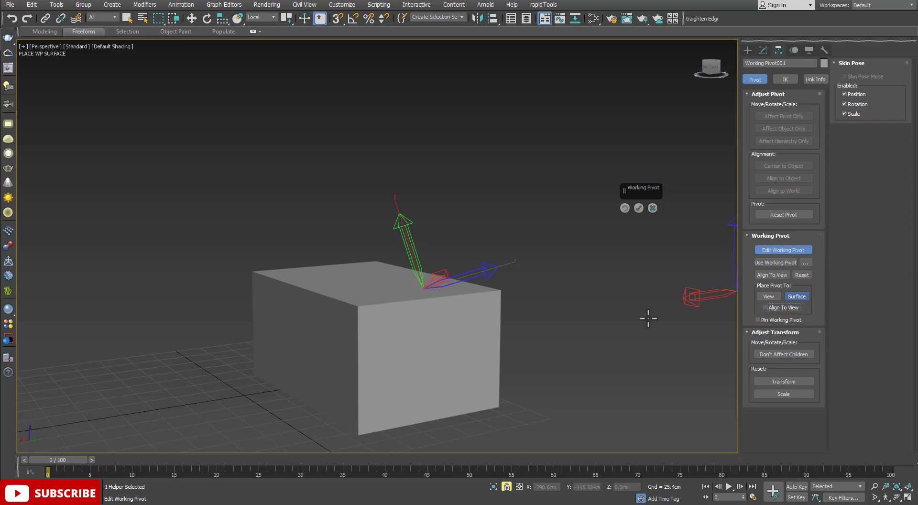
scroll(648, 318, "down", 3)
scroll(612, 322, "down", 2)
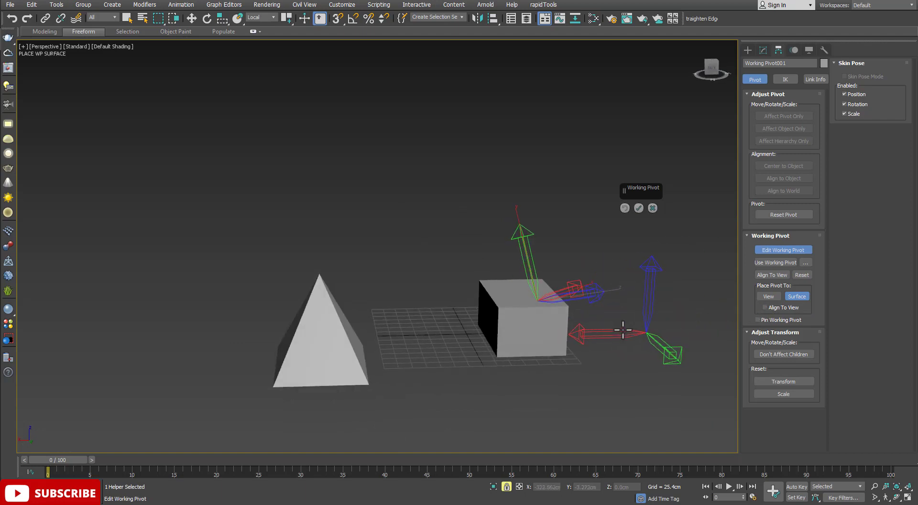
mouse_move(622, 330)
left_mouse_down()
mouse_move(508, 293)
mouse_move(521, 302)
left_mouse_up()
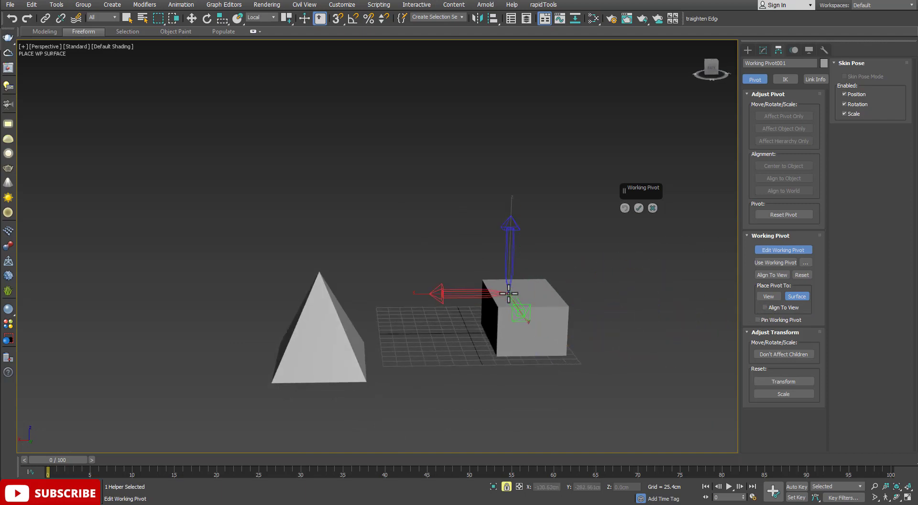
scroll(537, 303, "up", 3)
mouse_move(537, 303)
middle_mouse_down("alt")
mouse_move(477, 306)
mouse_move(467, 293)
mouse_move(476, 312)
mouse_move(515, 287)
middle_mouse_up("alt")
scroll(473, 306, "down", 3)
scroll(476, 311, "up", 3)
- Drag the working pivot off the box, over the ground and onto the pyramid face
left_click_drag(515, 288, 334, 307)
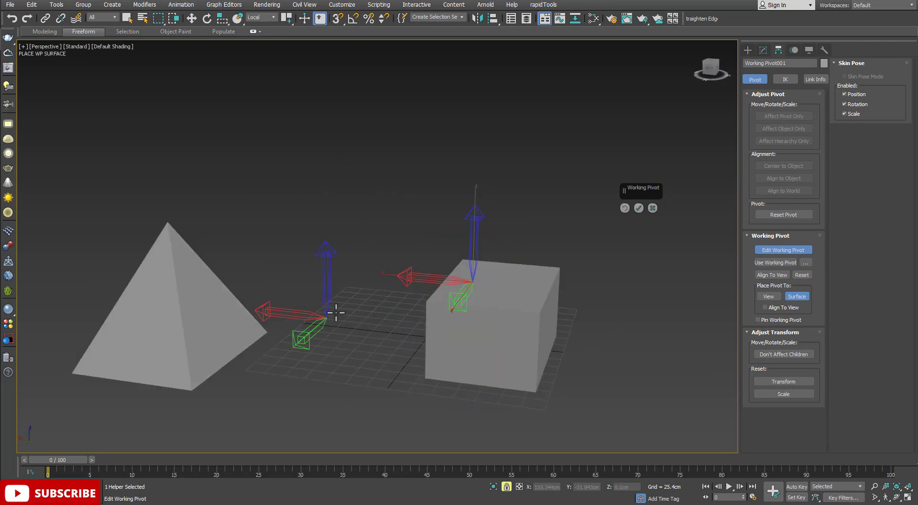
middle_click_drag(335, 307, 545, 307)
mouse_move(545, 308)
left_mouse_down()
mouse_move(437, 317)
mouse_move(403, 289)
mouse_move(465, 321)
left_mouse_up()
scroll(437, 318, "up", 3)
middle_click_drag(465, 322, 469, 328, "alt")
- Move the working pivot further up the pyramid's sloped face
mouse_move(469, 328)
left_mouse_down()
mouse_move(397, 283)
mouse_move(425, 317)
mouse_move(390, 276)
mouse_move(431, 328)
mouse_move(411, 369)
left_mouse_up()
scroll(397, 283, "up", 2)
scroll(424, 318, "down", 2)
scroll(418, 313, "up", 2)
scroll(419, 313, "up", 1)
scroll(430, 328, "up", 1)
scroll(411, 370, "down", 2)
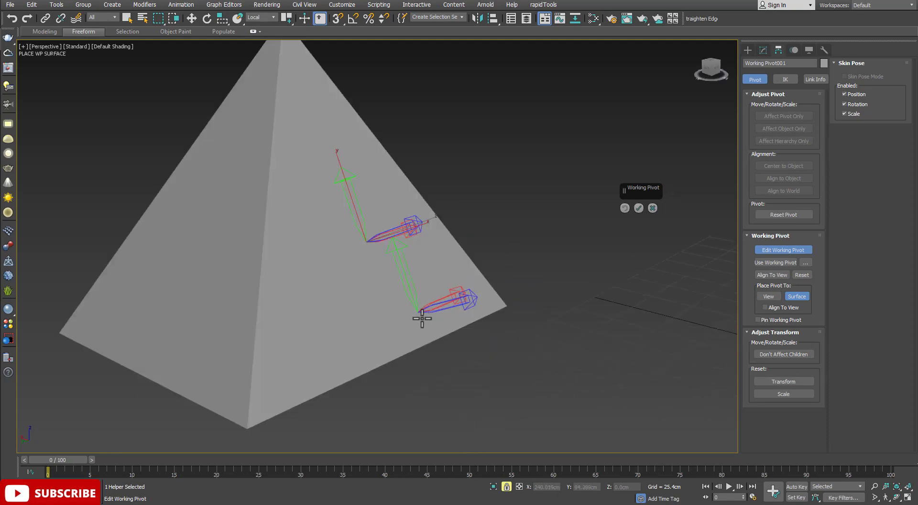
left_click_drag(424, 308, 381, 266)
scroll(406, 272, "up", 2)
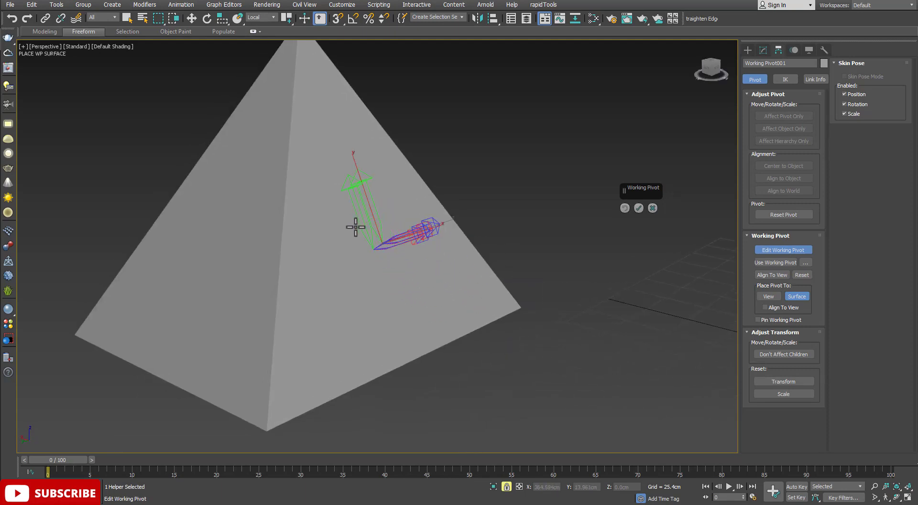
scroll(400, 270, "down", 1)
scroll(378, 239, "up", 1)
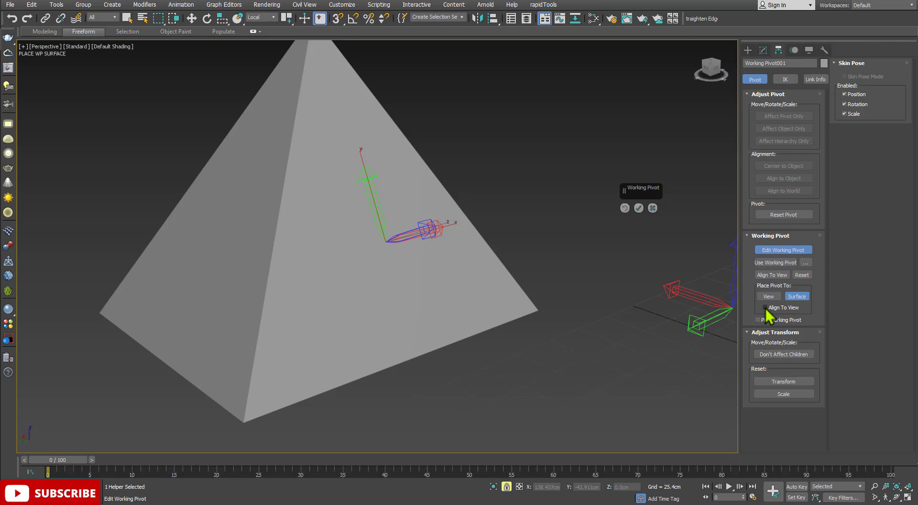
- Fix Working Pivot001 on the pyramid's sloped face and confirm the placement with OK
scroll(599, 318, "down", 1)
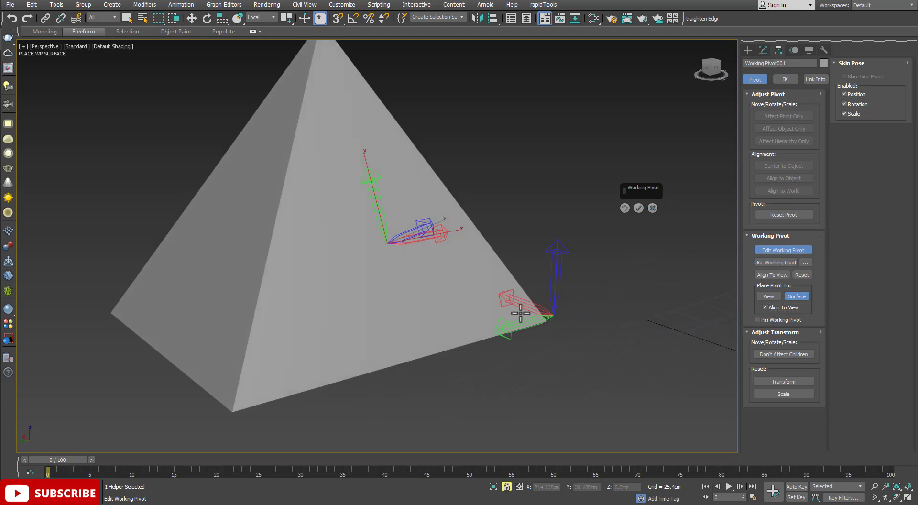
mouse_move(371, 289)
middle_mouse_down("alt")
mouse_move(336, 275)
mouse_move(413, 183)
middle_mouse_up("alt")
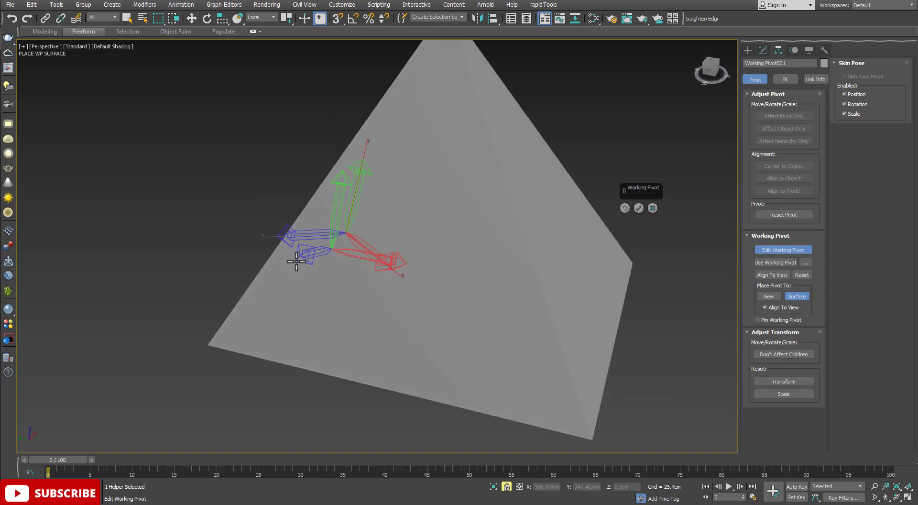
left_click(422, 175)
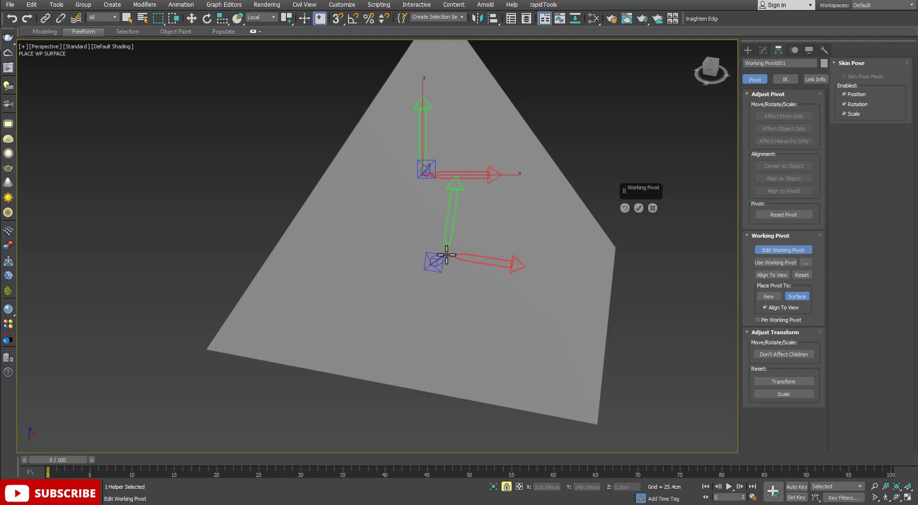
mouse_move(446, 258)
middle_mouse_down("alt")
mouse_move(515, 242)
mouse_move(493, 271)
middle_mouse_up("alt")
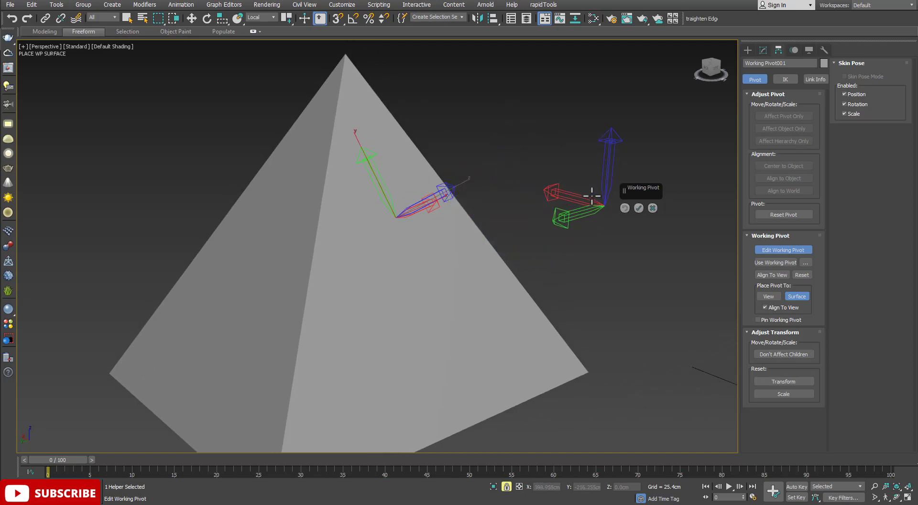
left_click(638, 207)
scroll(478, 145, "down", 3)
scroll(477, 145, "down", 2)
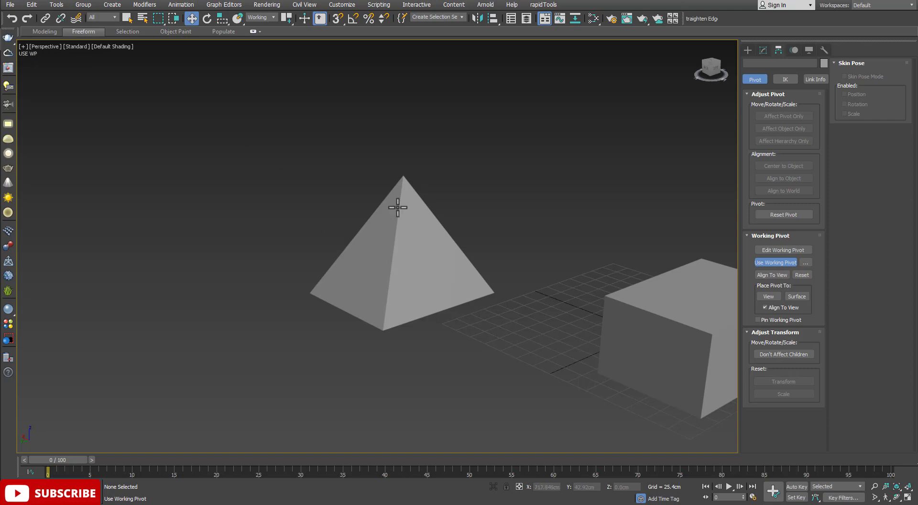
- Switch the reference coordinate system to Pick and select Box001 in the viewport
left_click(273, 18)
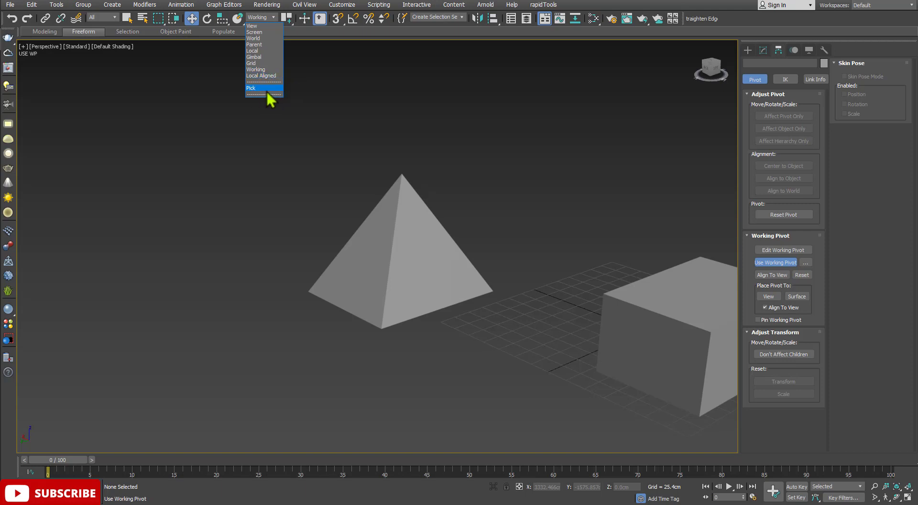
left_click(337, 119)
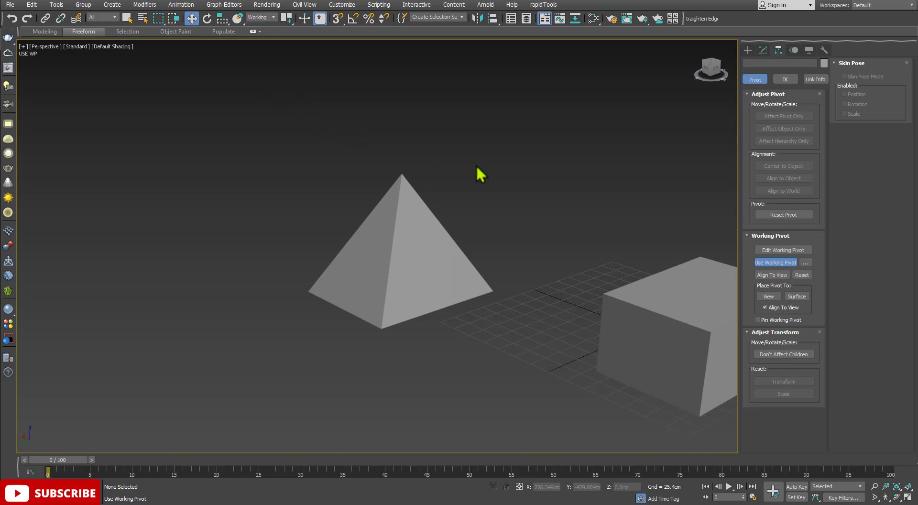
scroll(475, 165, "down", 3)
left_click(546, 234)
- Set the reference coordinate system to View and frame Box001 with Z
scroll(538, 232, "up", 2)
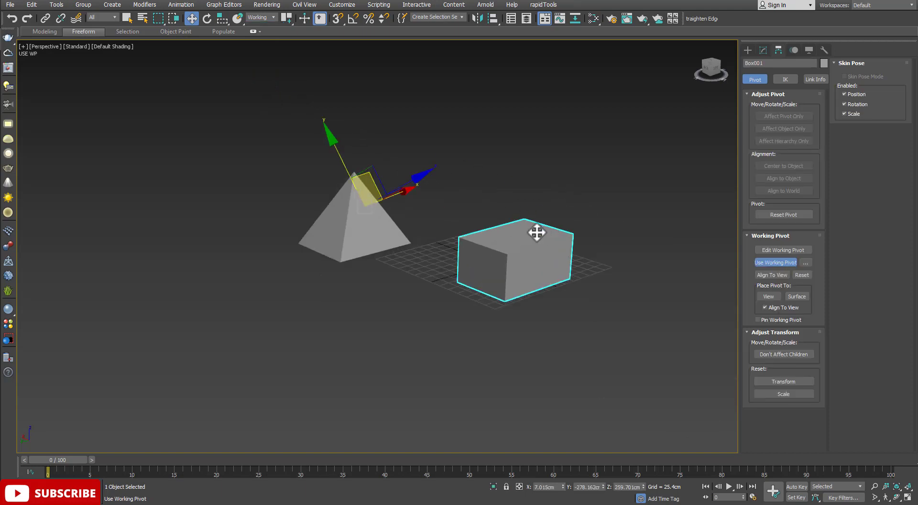
scroll(455, 192, "up", 2)
left_click(268, 17)
left_click(259, 26)
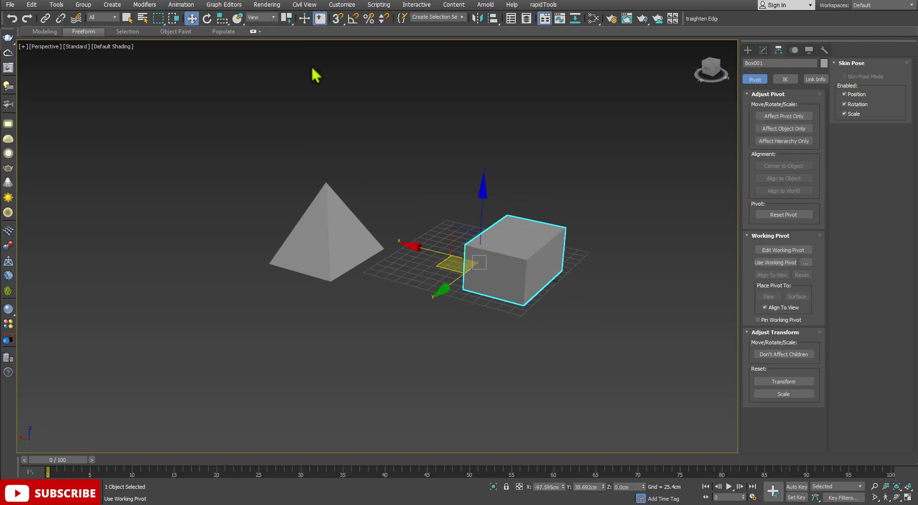
mouse_move(457, 196)
middle_mouse_down("alt")
mouse_move(460, 211)
mouse_move(498, 220)
mouse_move(476, 242)
middle_mouse_up("alt")
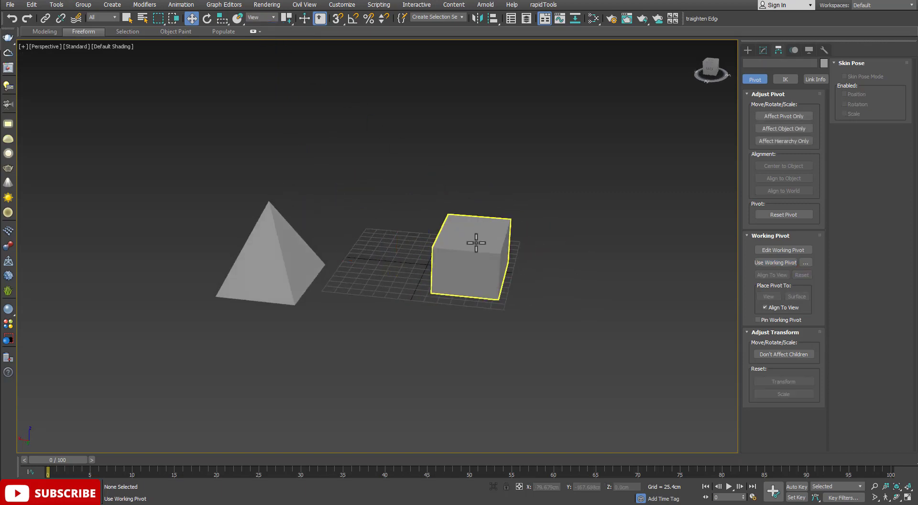
key("z")
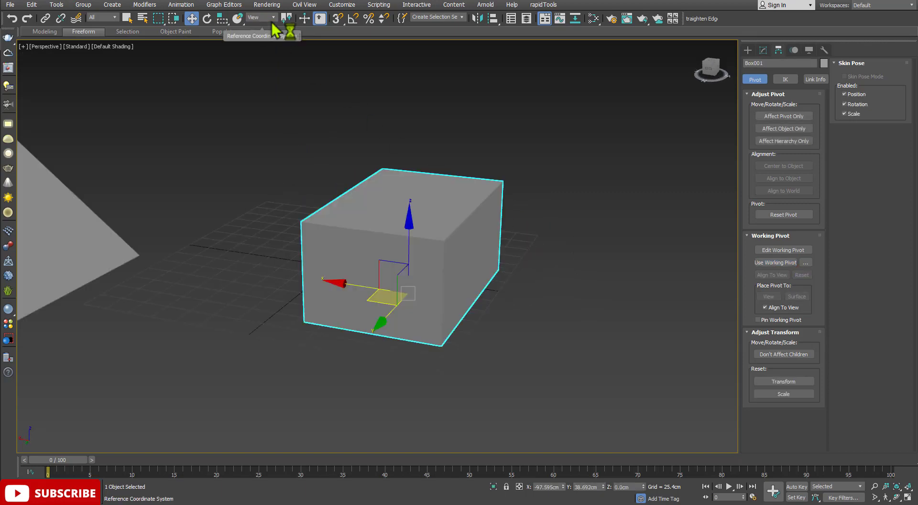
left_click(268, 18)
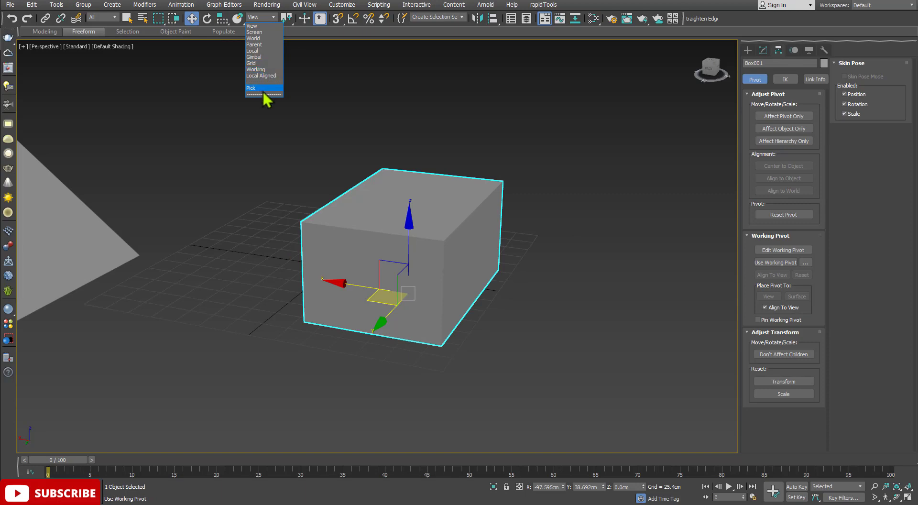
left_click(312, 94)
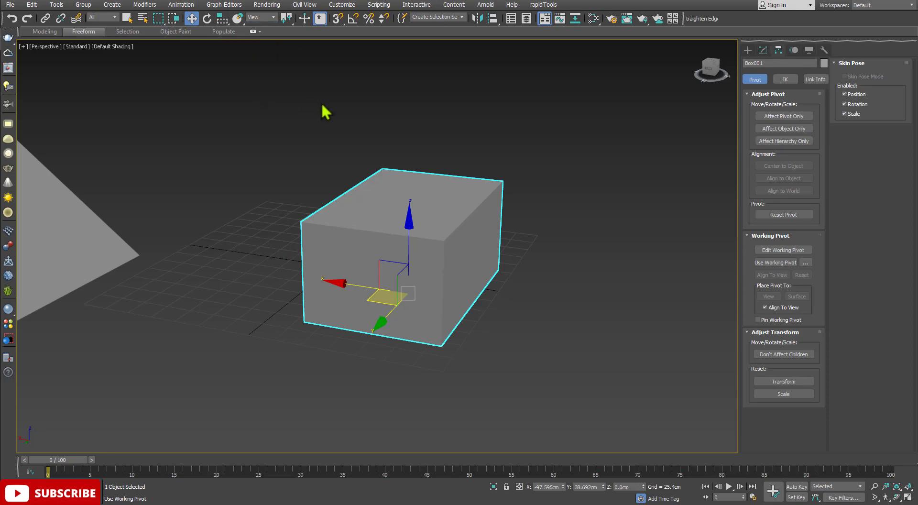
scroll(335, 124, "down", 3)
mouse_move(360, 139)
middle_mouse_down("alt")
mouse_move(357, 194)
mouse_move(392, 228)
mouse_move(358, 231)
mouse_move(331, 252)
mouse_move(315, 244)
mouse_move(324, 248)
middle_mouse_up("alt")
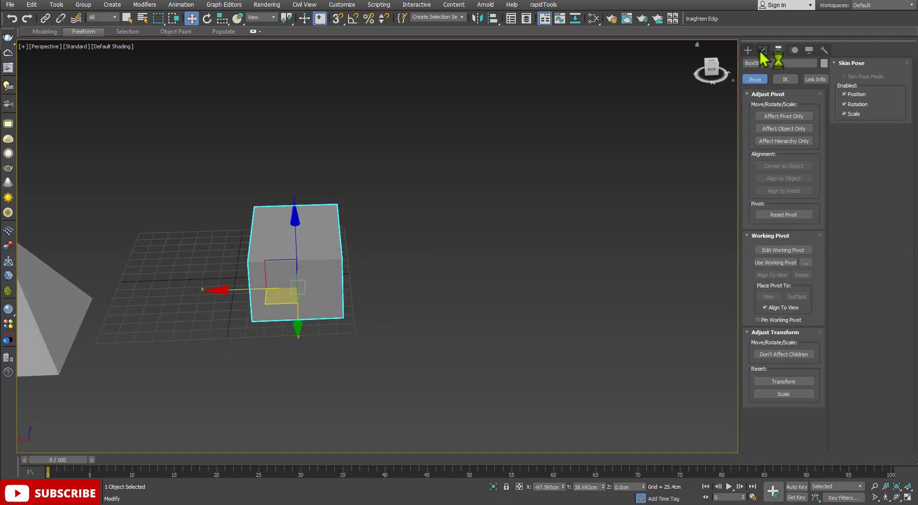
- Draw a large new box, Box002, with a wide base and set height
left_click(764, 107)
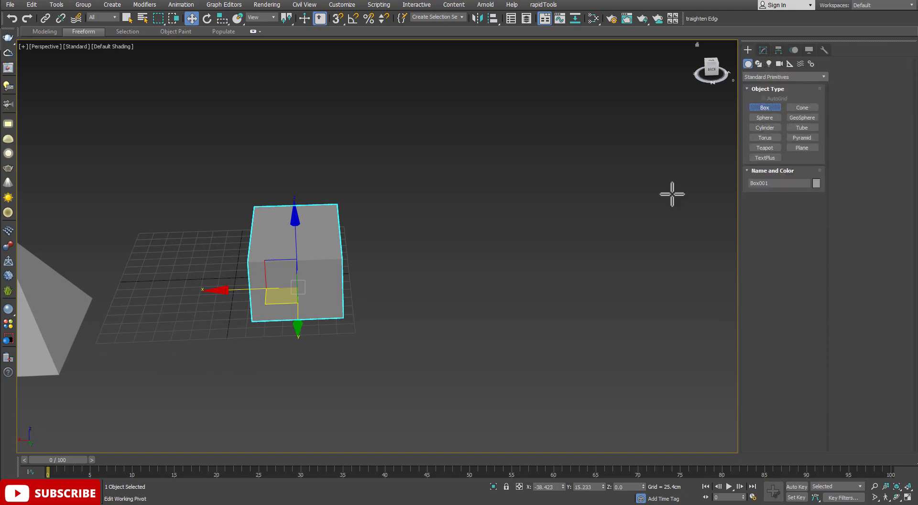
scroll(478, 203, "down", 3)
scroll(483, 198, "down", 2)
mouse_move(484, 178)
left_mouse_down()
mouse_move(534, 241)
mouse_move(579, 242)
left_mouse_up()
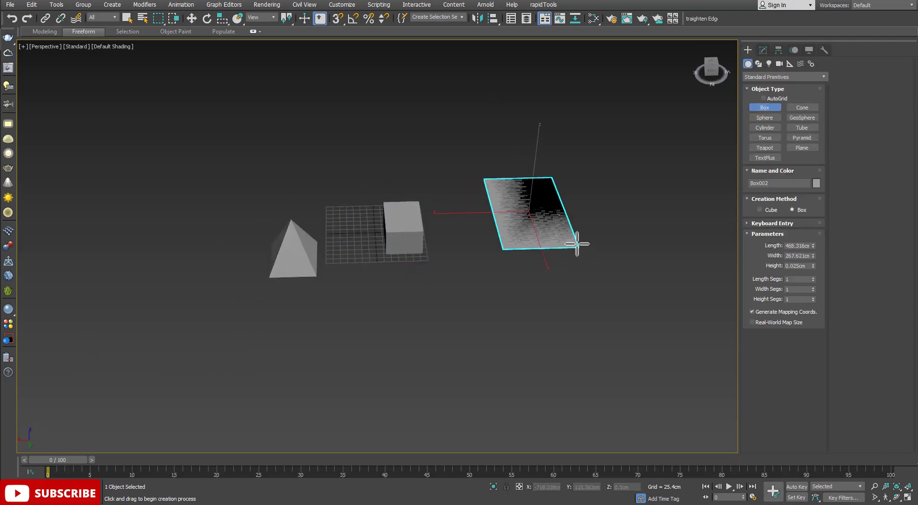
right_click(536, 226)
mouse_move(480, 187)
left_mouse_down()
mouse_move(523, 244)
mouse_move(582, 251)
left_mouse_up()
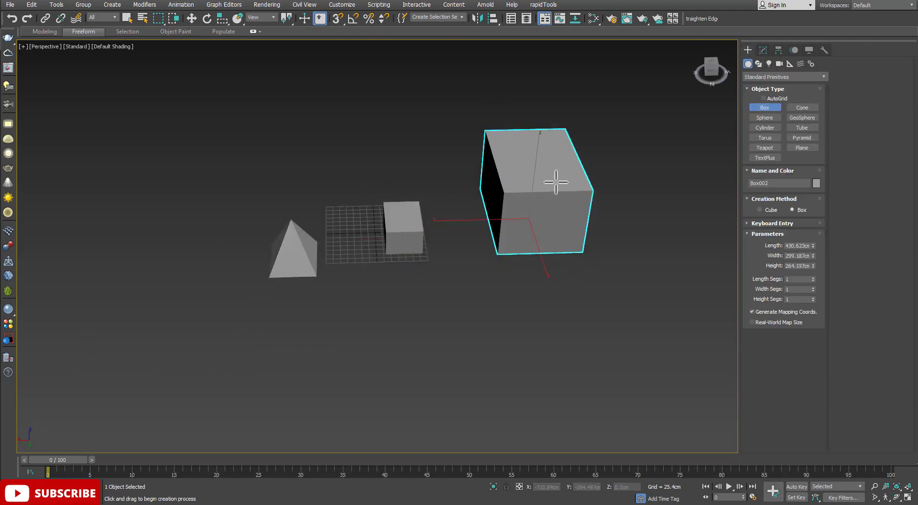
left_click(553, 180)
- Raise Box002 high above the ground along Z with the Move tool
key("w")
middle_click_drag(537, 222, 541, 197, "alt")
scroll(548, 209, "up", 5)
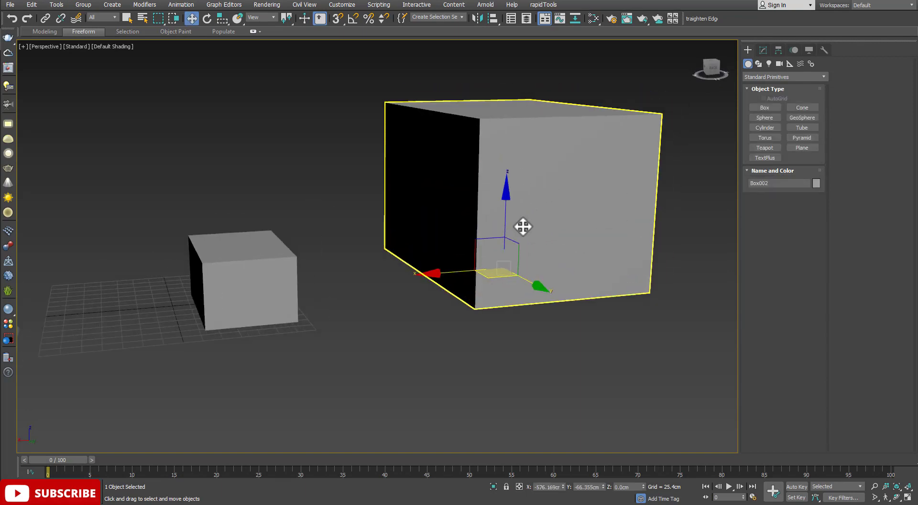
scroll(525, 225, "down", 3)
scroll(535, 219, "down", 1)
left_click_drag(518, 199, 526, 113)
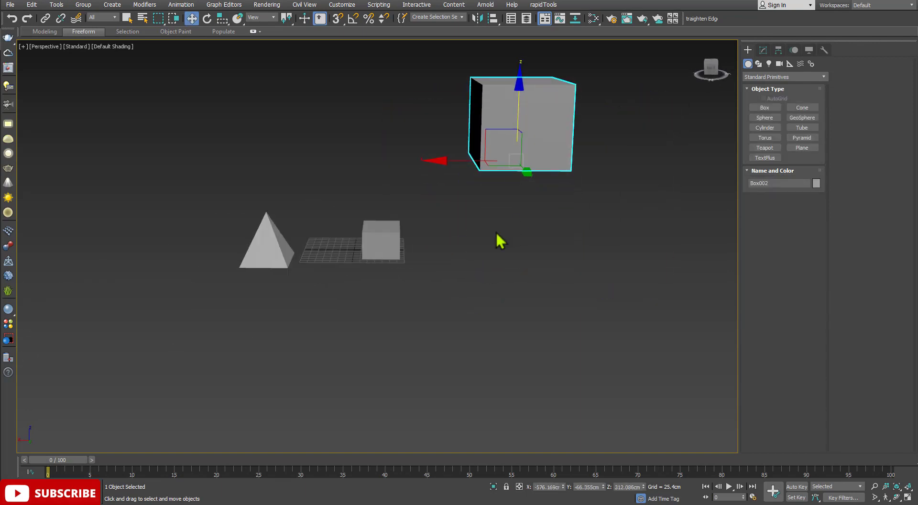
middle_click_drag(495, 239, 467, 246)
scroll(468, 244, "up", 2)
mouse_move(495, 245)
middle_mouse_down("alt")
mouse_move(476, 261)
mouse_move(506, 254)
middle_mouse_up("alt")
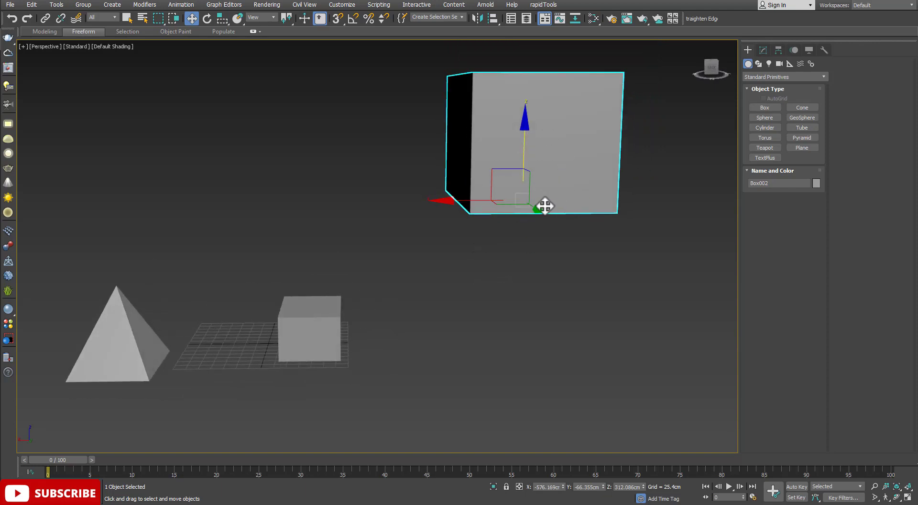
- Select the small box Box001
middle_click_drag(543, 197, 567, 136, "alt")
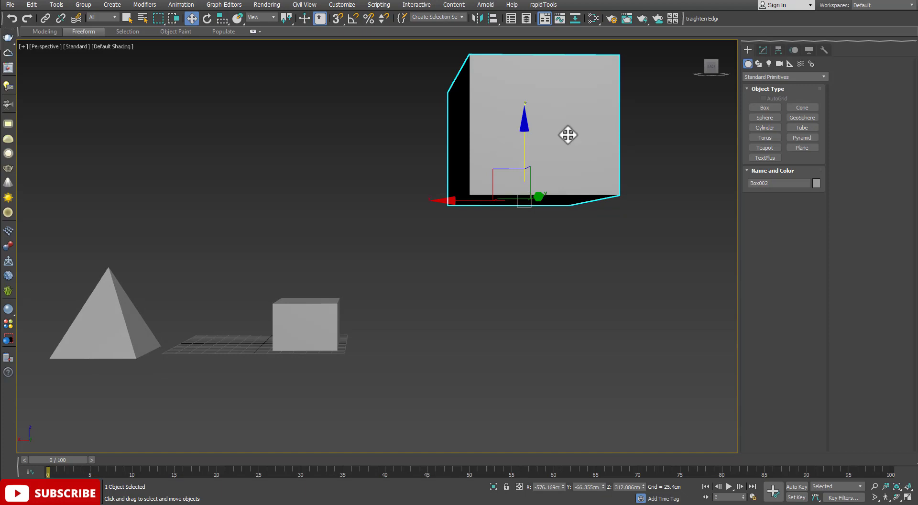
left_click(333, 342)
scroll(287, 330, "up", 3)
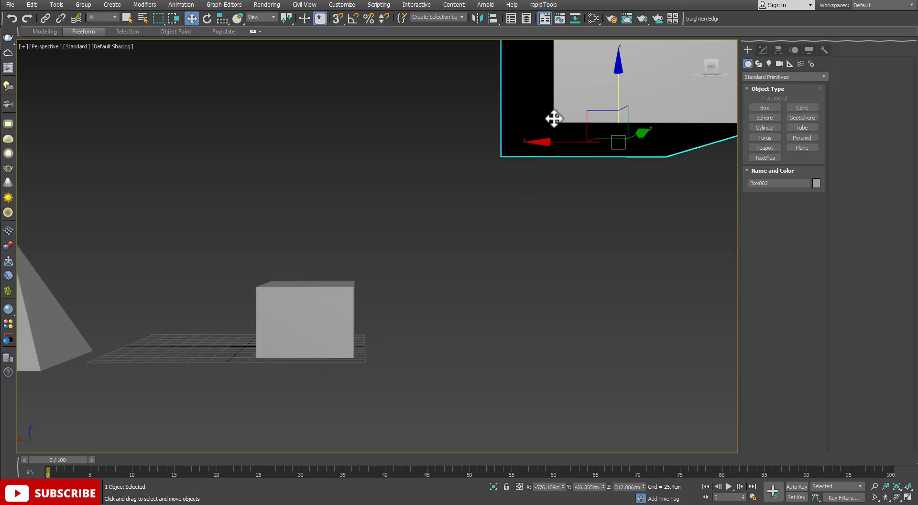
scroll(347, 351, "down", 2)
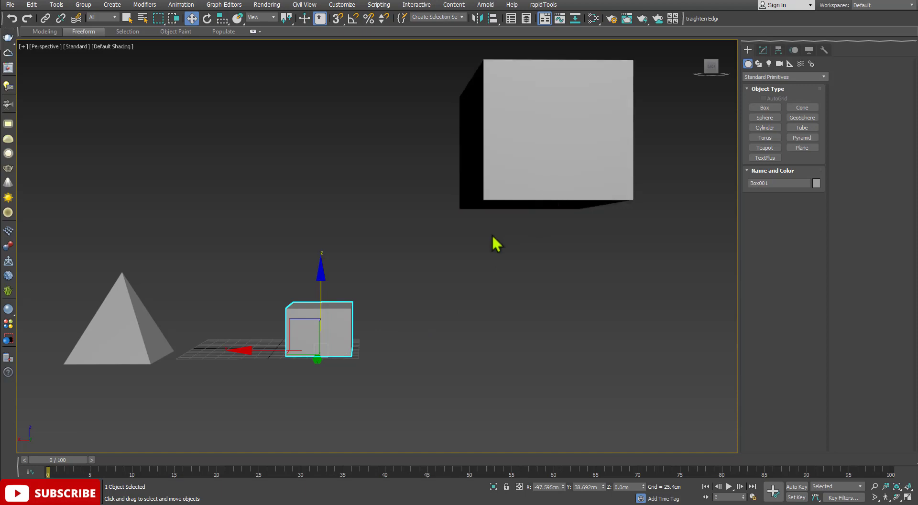
- Pick Box002 as the reference coordinate system and use its transform coordinate center
middle_click_drag(451, 248, 451, 263)
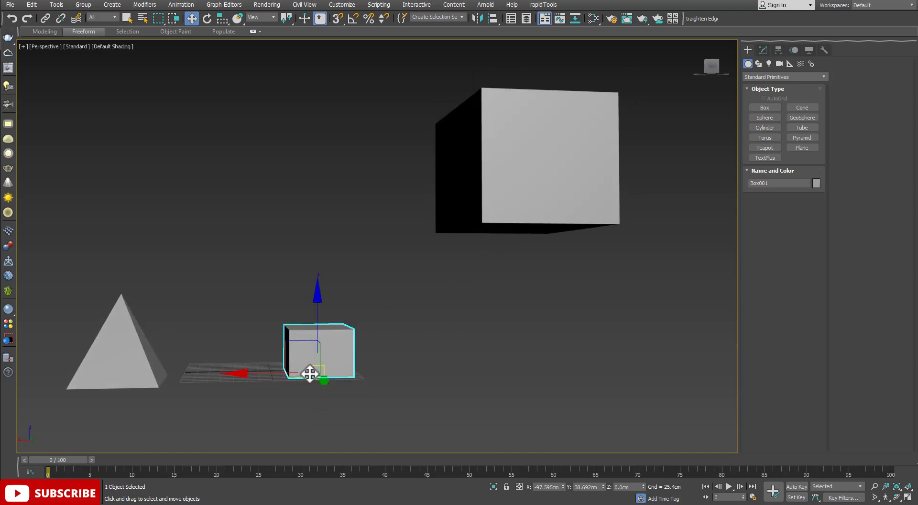
scroll(320, 375, "up", 3)
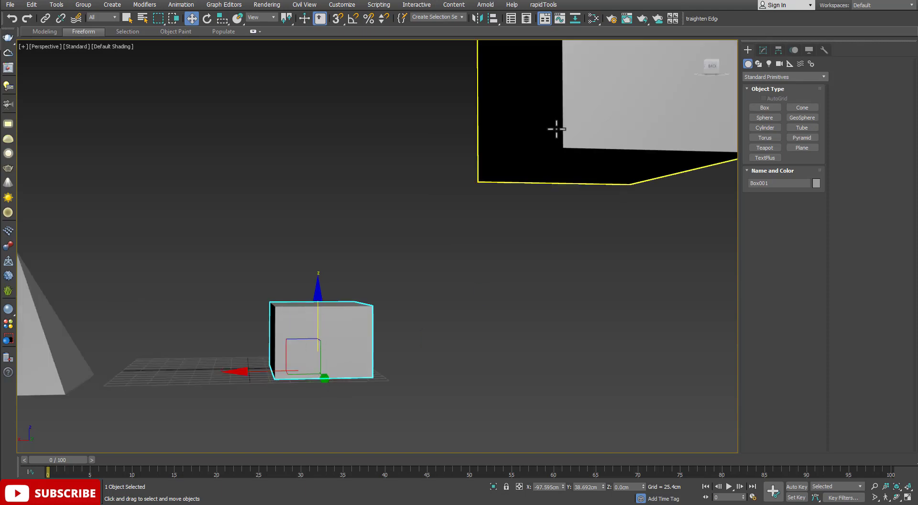
scroll(570, 151, "down", 2)
middle_click_drag(570, 151, 543, 201)
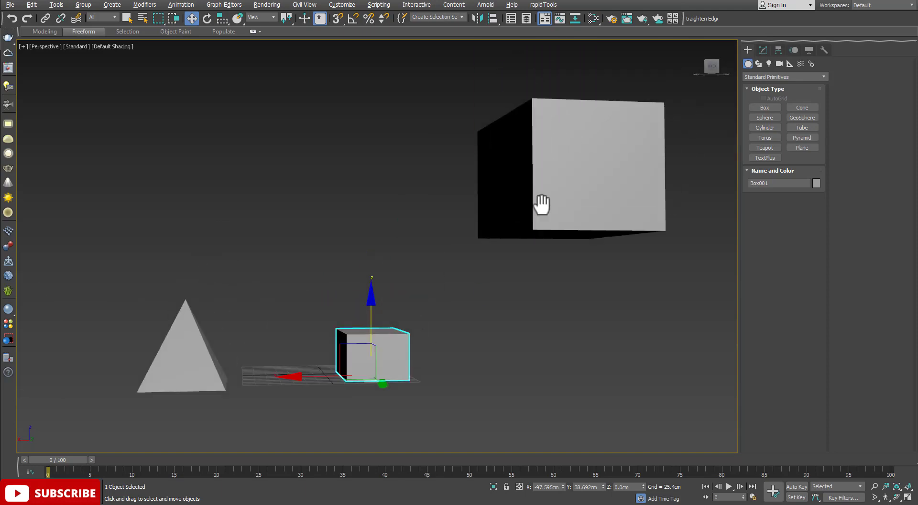
left_click(266, 17)
left_click(265, 89)
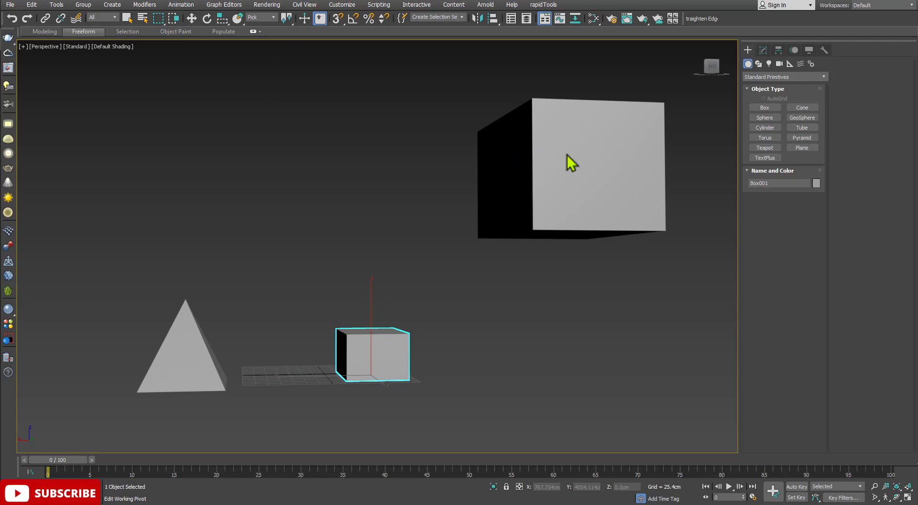
left_click(535, 146)
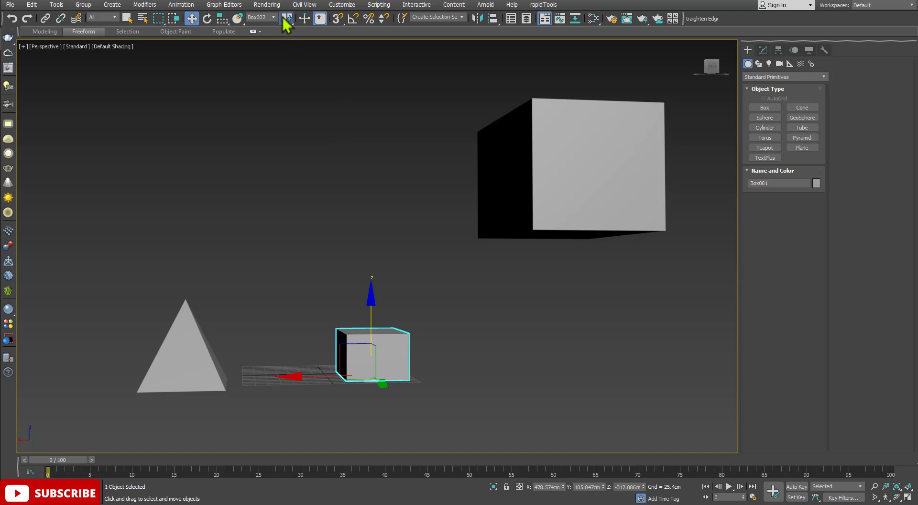
left_click_drag(283, 18, 287, 68)
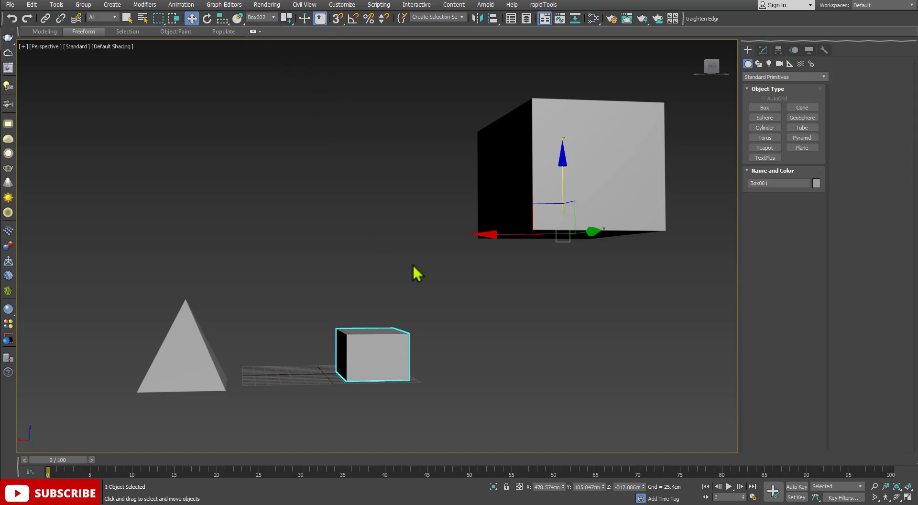
- Move Box001 along Box002's Z axis
middle_click_drag(413, 265, 383, 323)
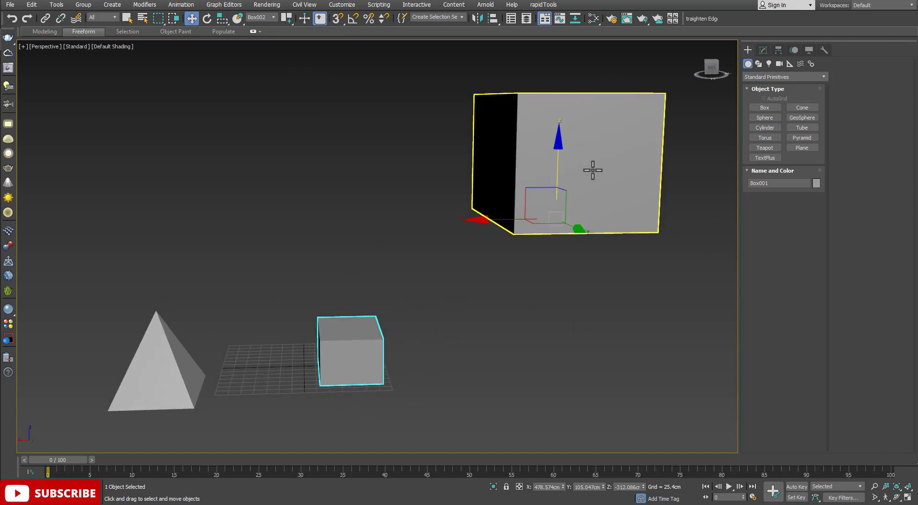
left_click_drag(561, 169, 382, 239)
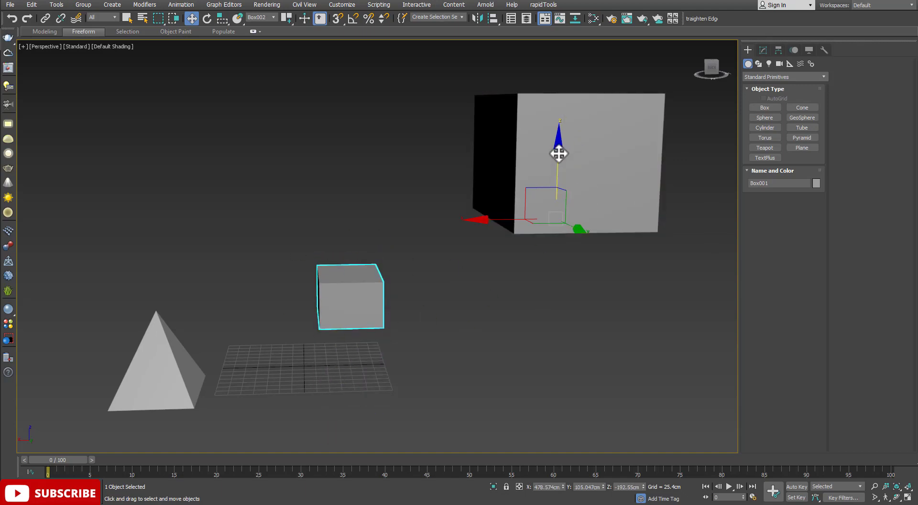
mouse_move(557, 151)
left_mouse_down()
mouse_move(570, 109)
mouse_move(550, 221)
left_mouse_up()
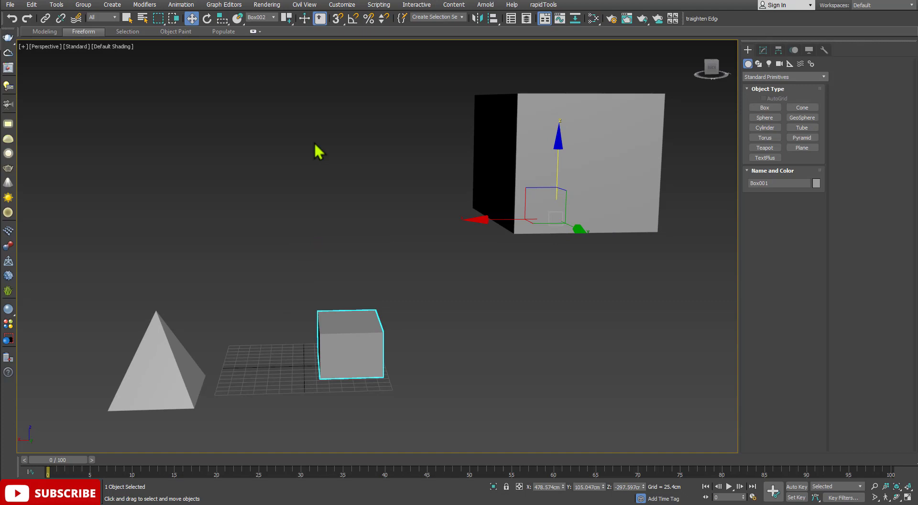
- Pick Pyramid001 as the reference coordinate system and use its transform coordinate center
left_click(270, 17)
left_click(256, 98)
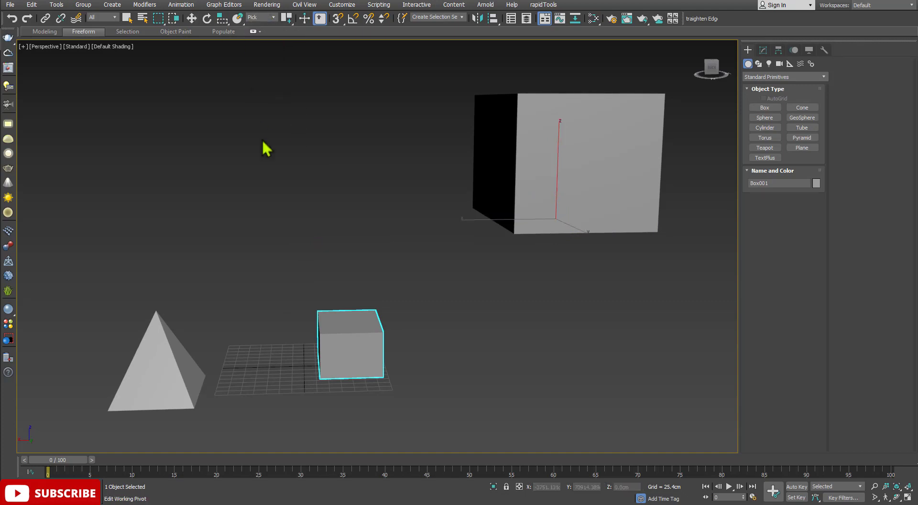
left_click(156, 352)
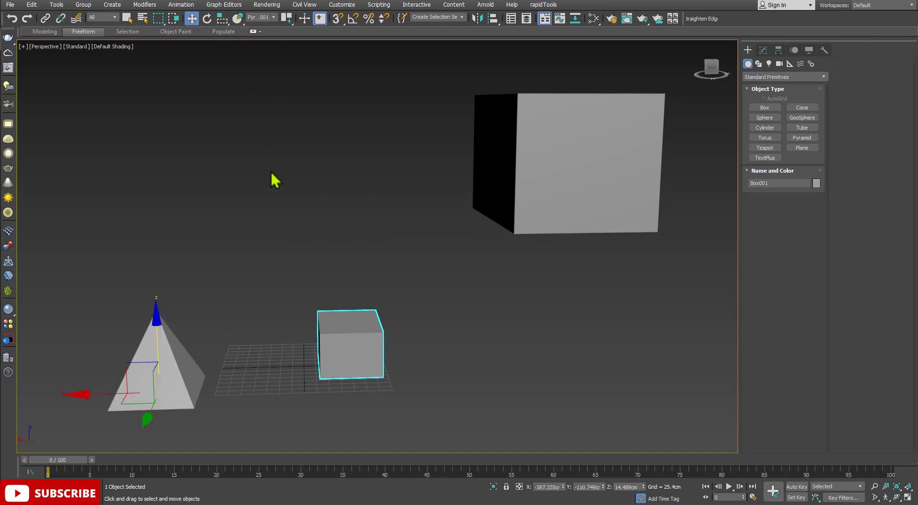
left_click_drag(290, 19, 293, 72)
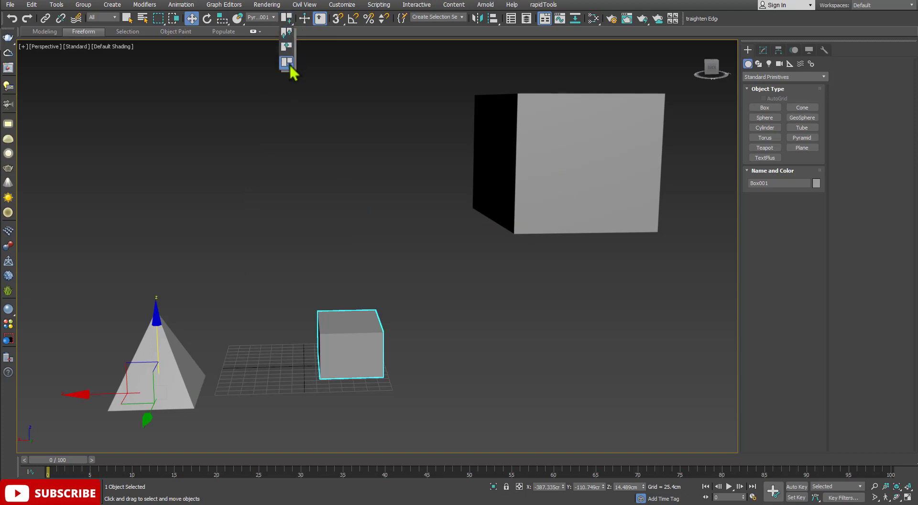
- Raise Box001 along the pyramid's Z axis, keeping Pyramid001 as reference
scroll(285, 256, "down", 3)
middle_click_drag(284, 256, 285, 287, "alt")
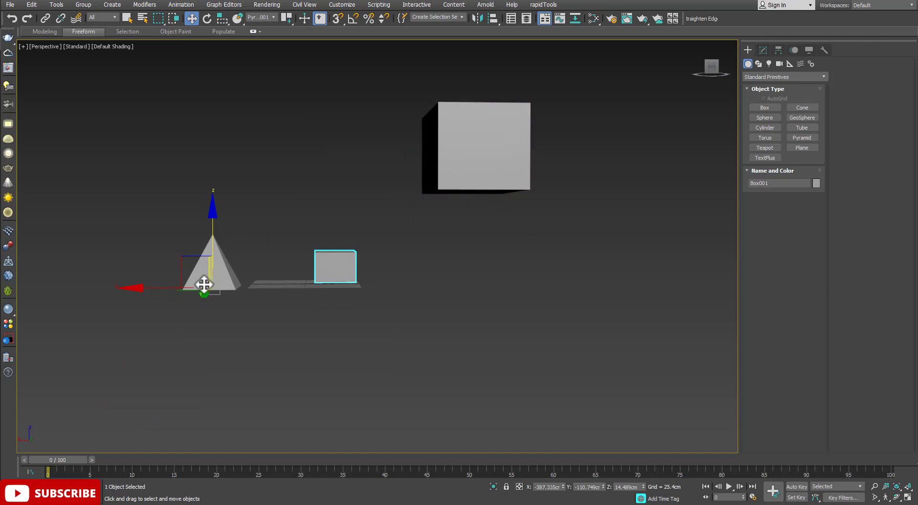
mouse_move(215, 215)
left_mouse_down()
mouse_move(203, 138)
mouse_move(215, 215)
left_mouse_up()
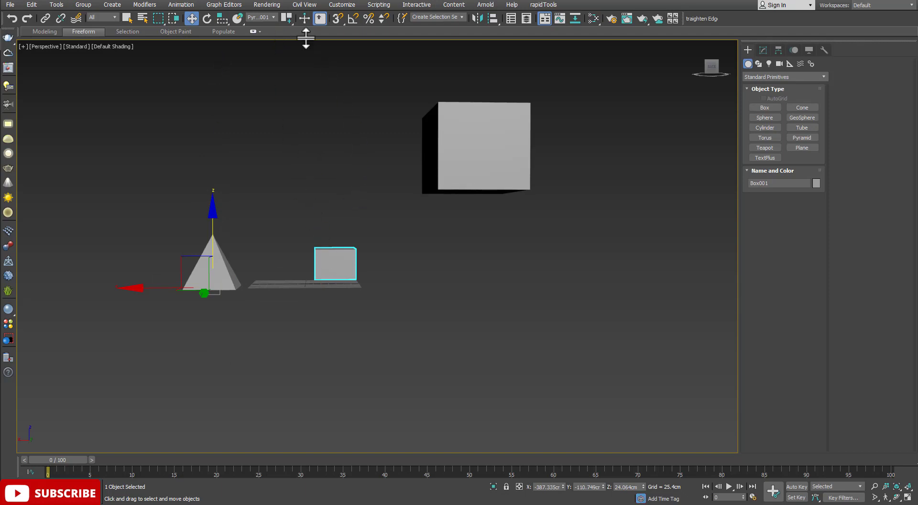
left_click(273, 19)
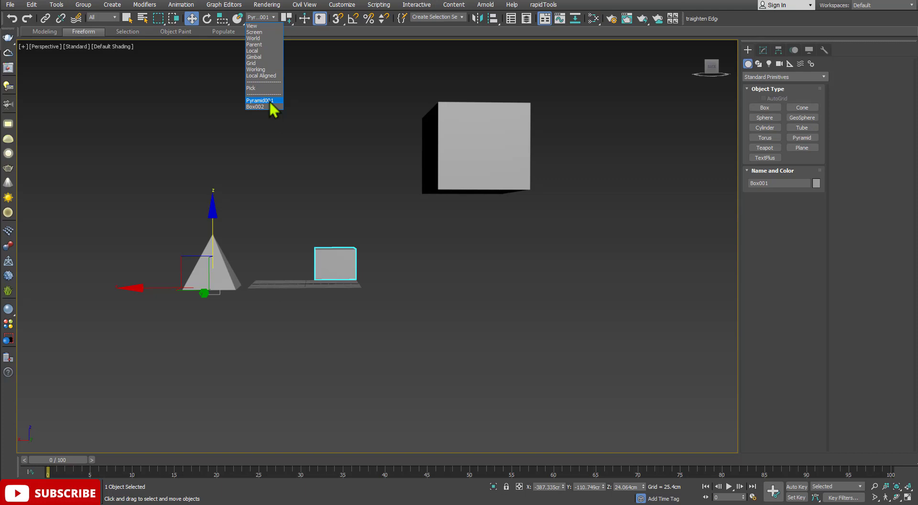
scroll(232, 272, "up", 2)
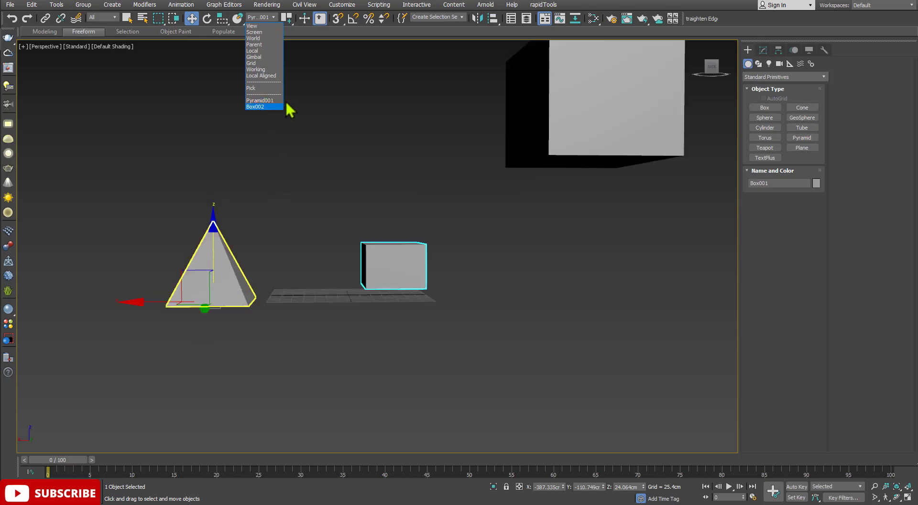
left_click(336, 102)
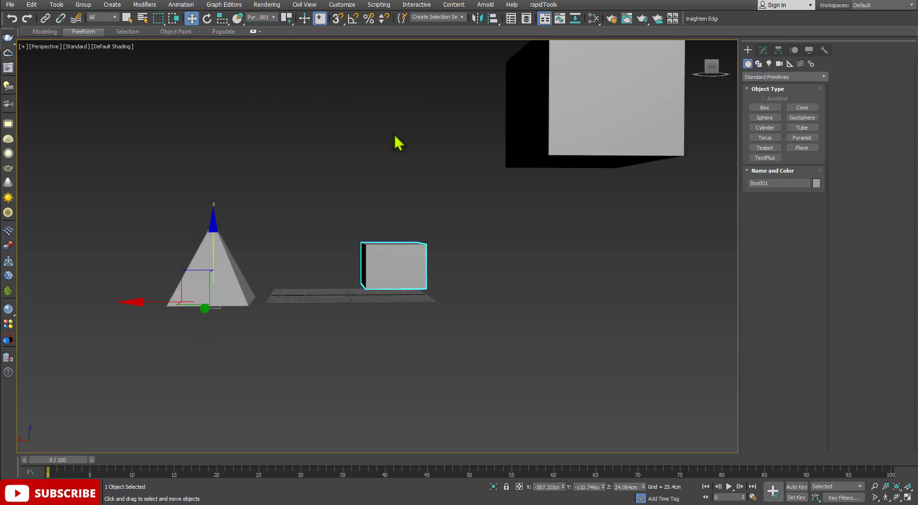